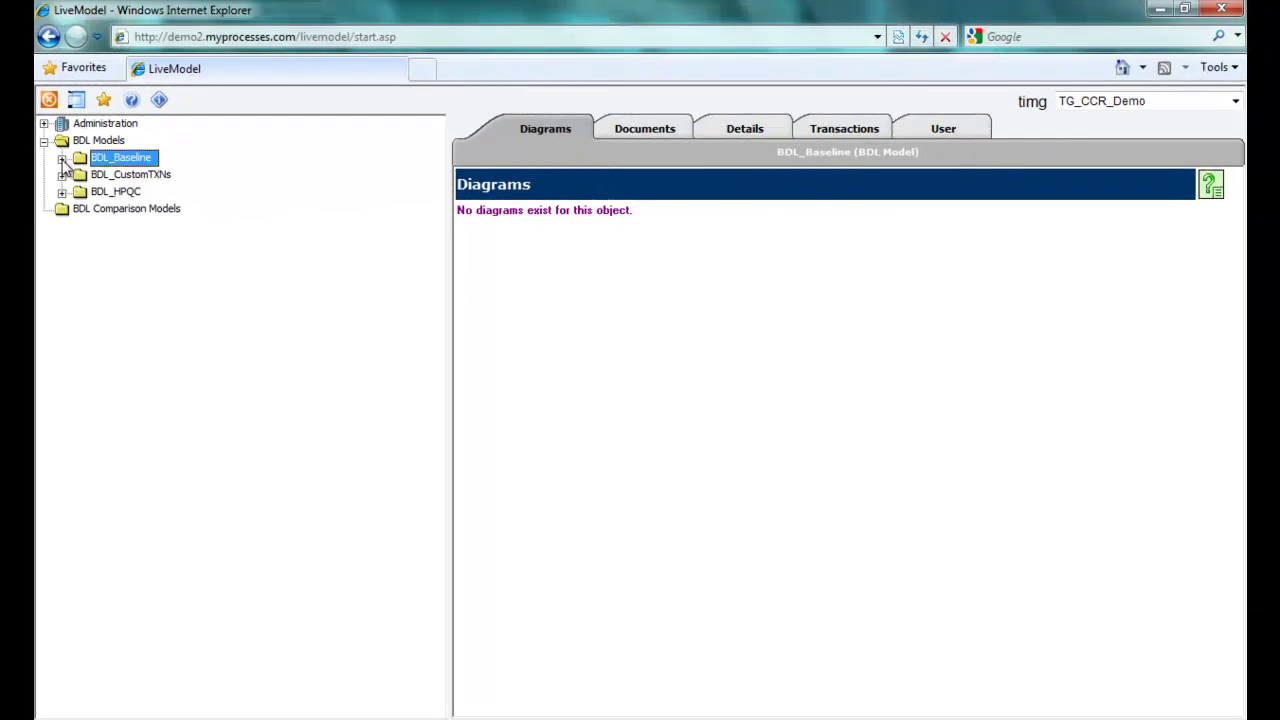
# Expand the BDL_Baseline business processes through Sales and Distribution and Sales Order Processing down to the tasks of the Sales Order subprocess.
pyautogui.click(61, 158)
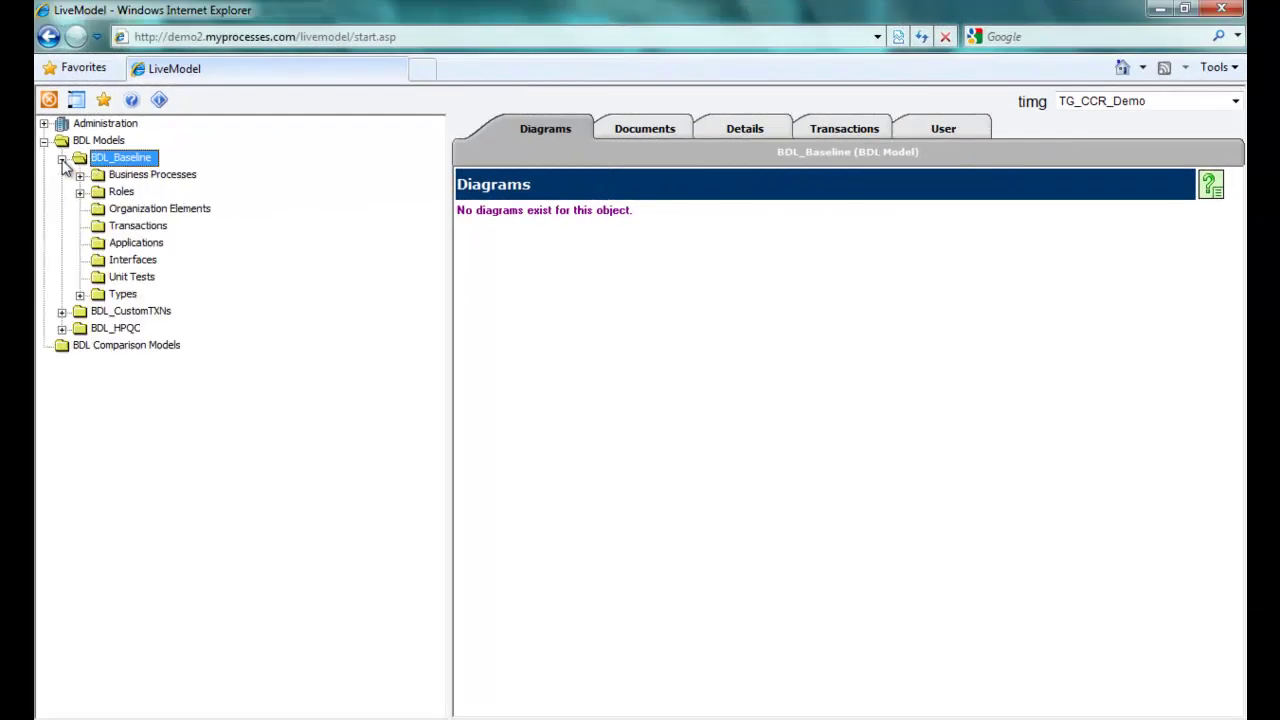
pyautogui.click(79, 175)
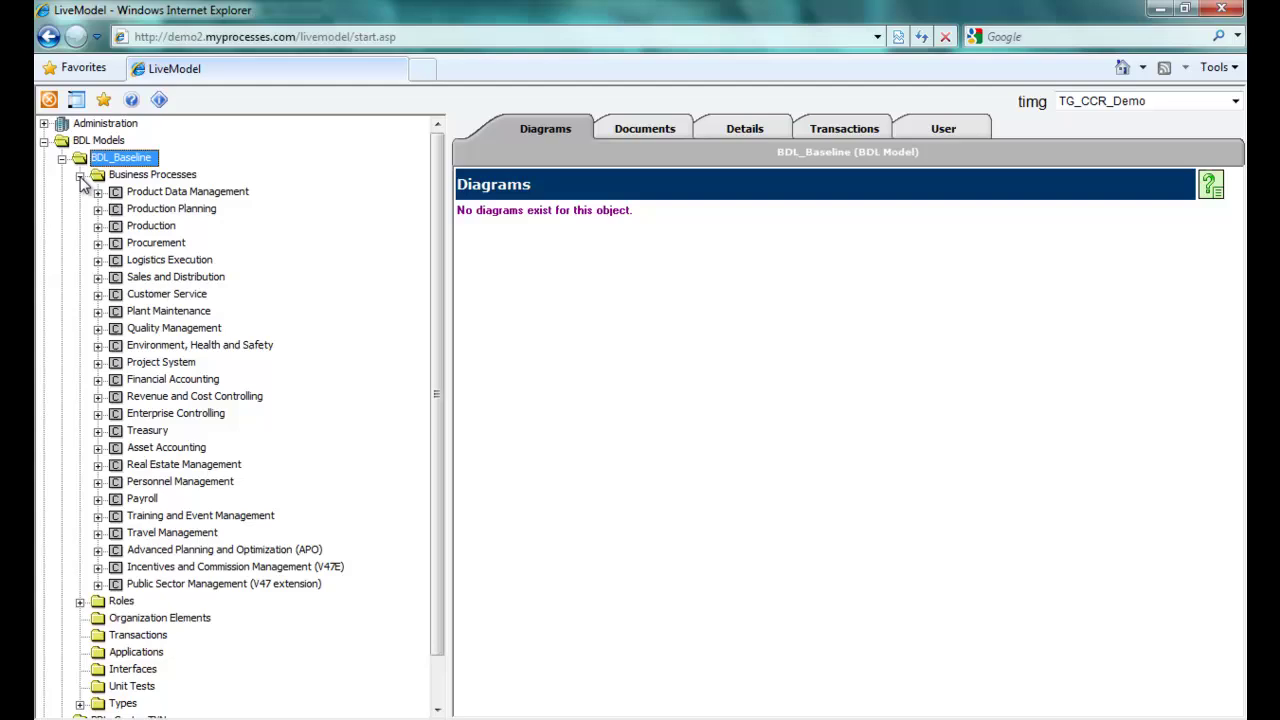
pyautogui.click(97, 278)
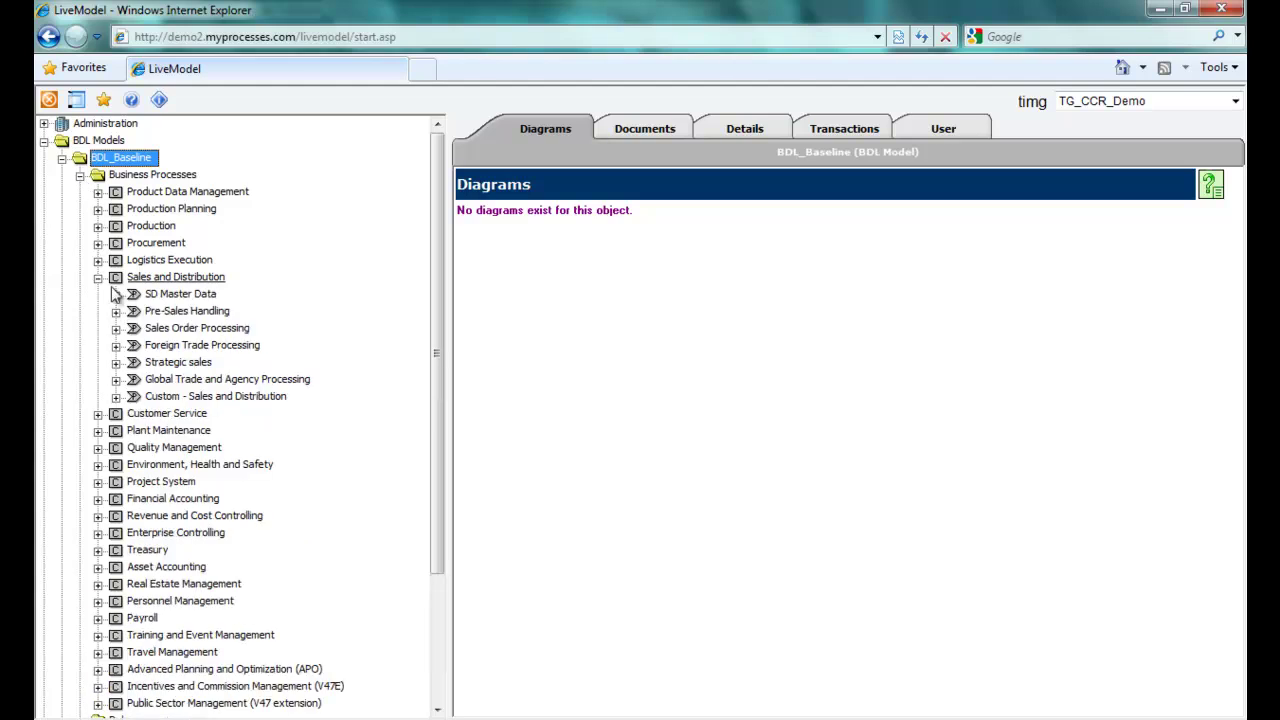
pyautogui.click(116, 329)
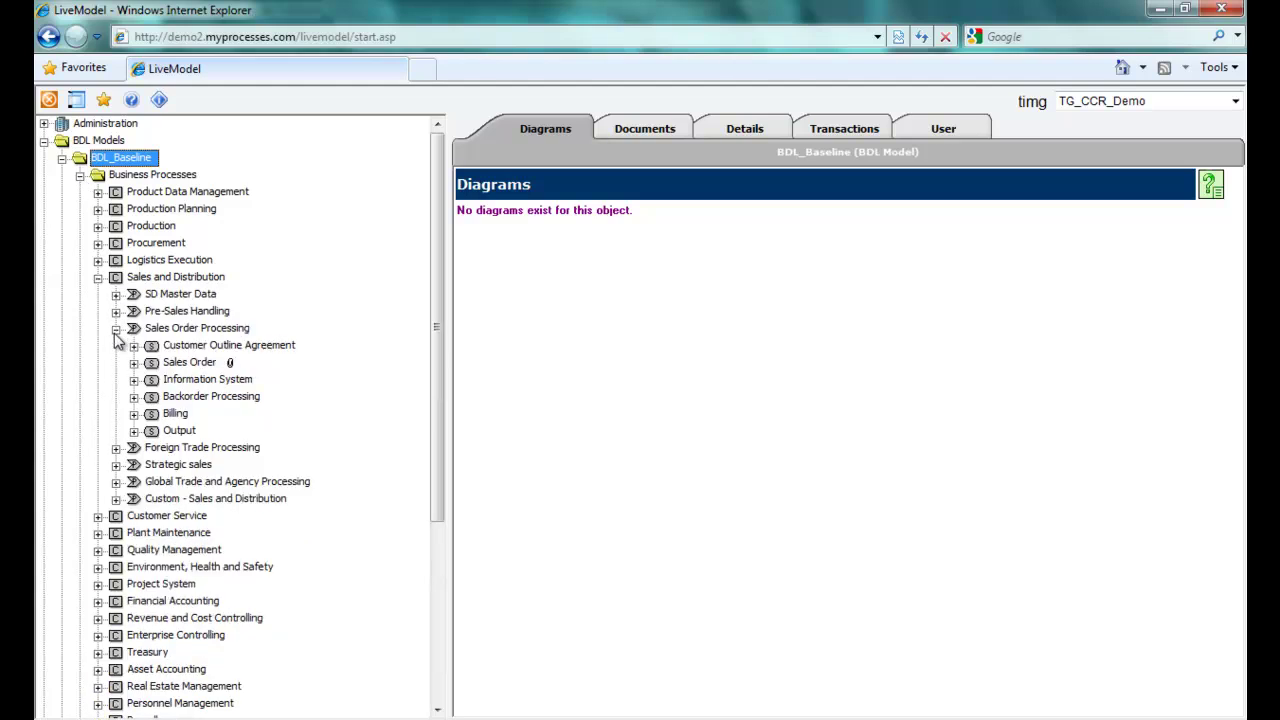
pyautogui.click(134, 362)
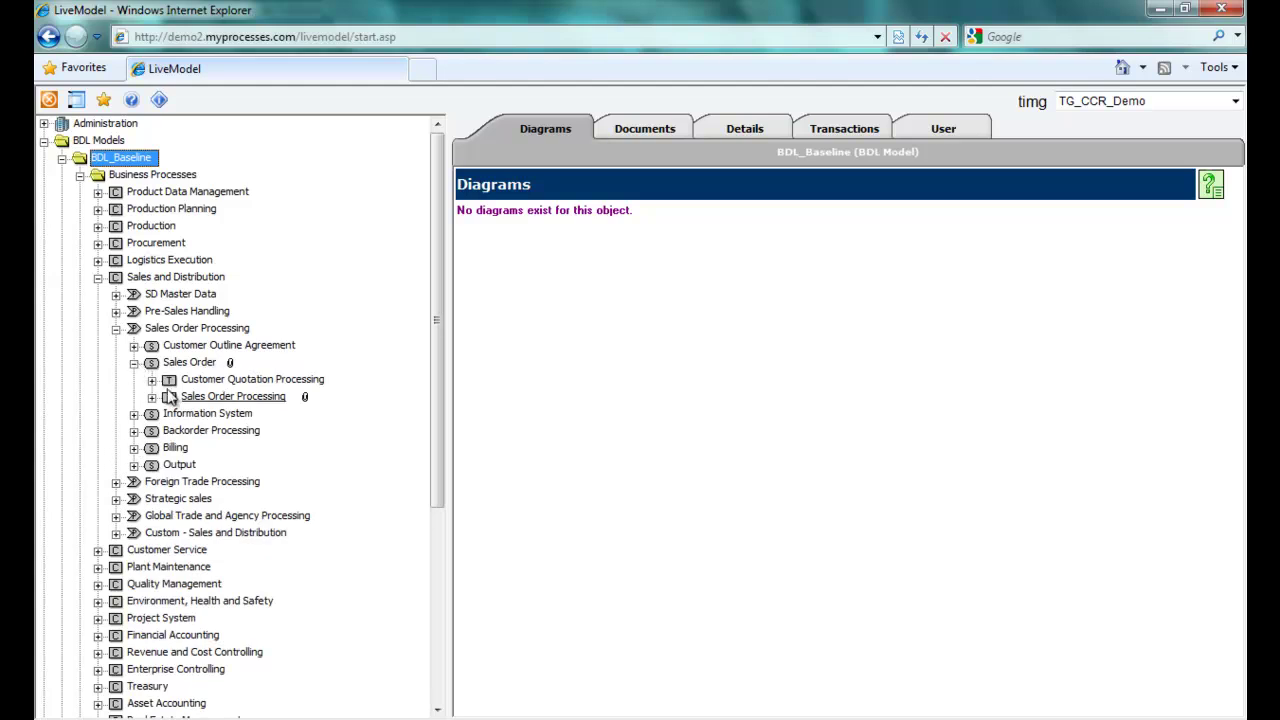
# Move the ZSD00 - SAP Order Mass Creation Tool task from Custom - Sales and Distribution into the Sales Order subprocess.
pyautogui.click(116, 533)
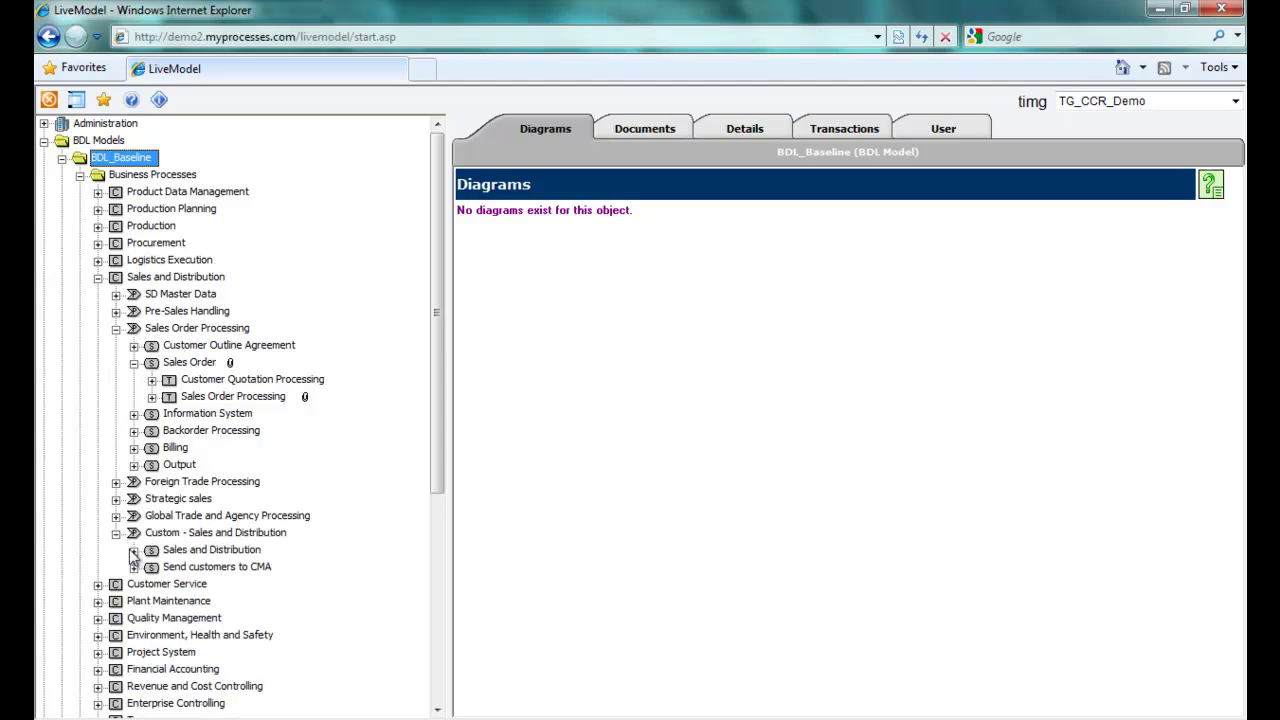
pyautogui.click(133, 551)
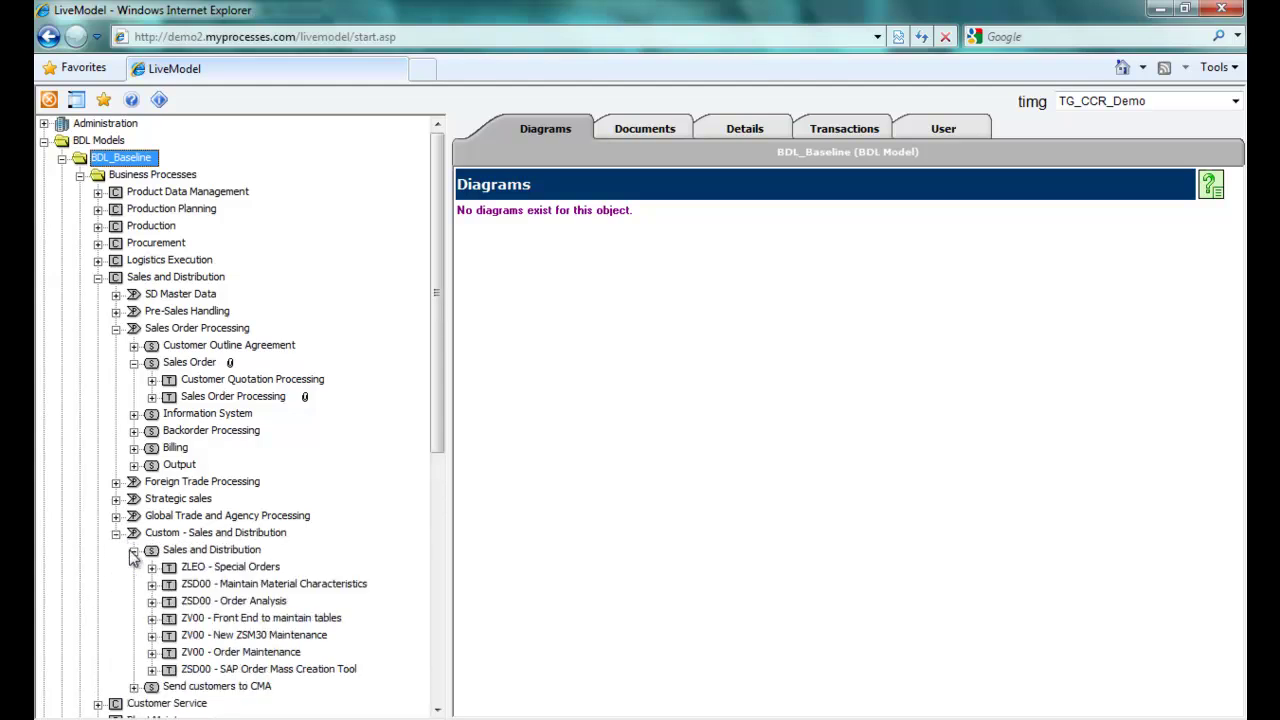
pyautogui.click(151, 669)
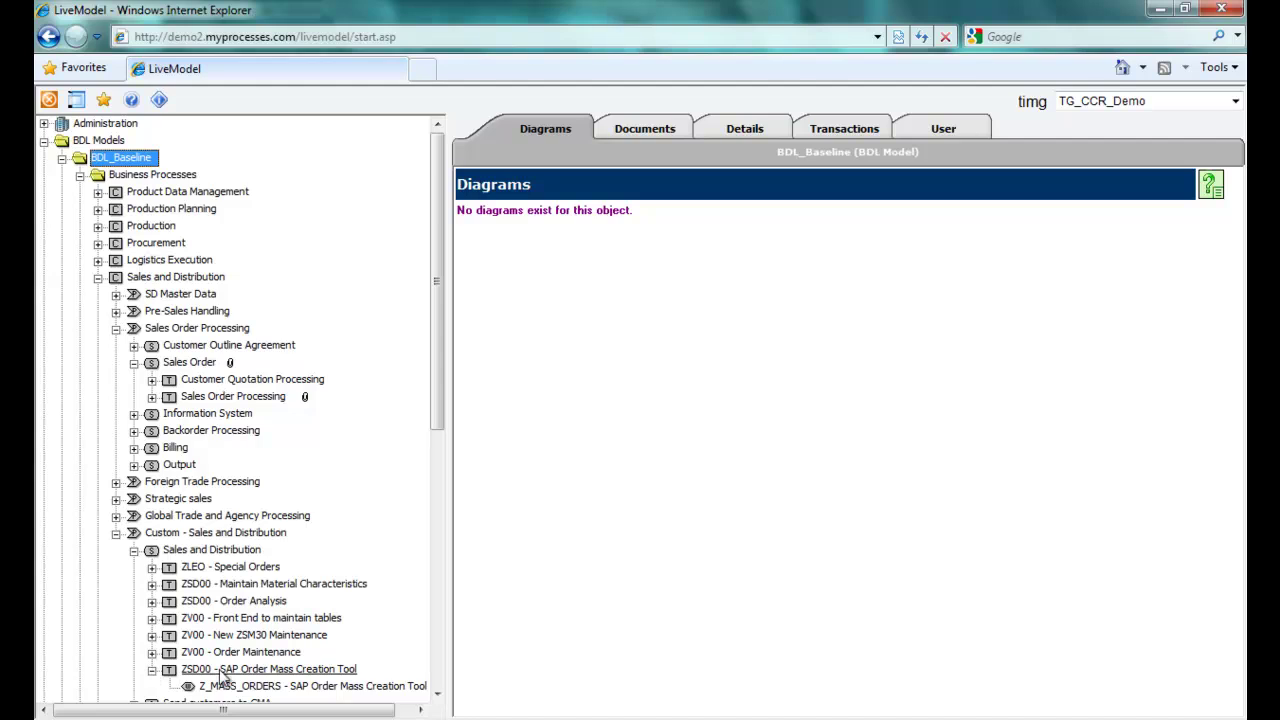
pyautogui.moveTo(222, 678); pyautogui.dragTo(190, 379)
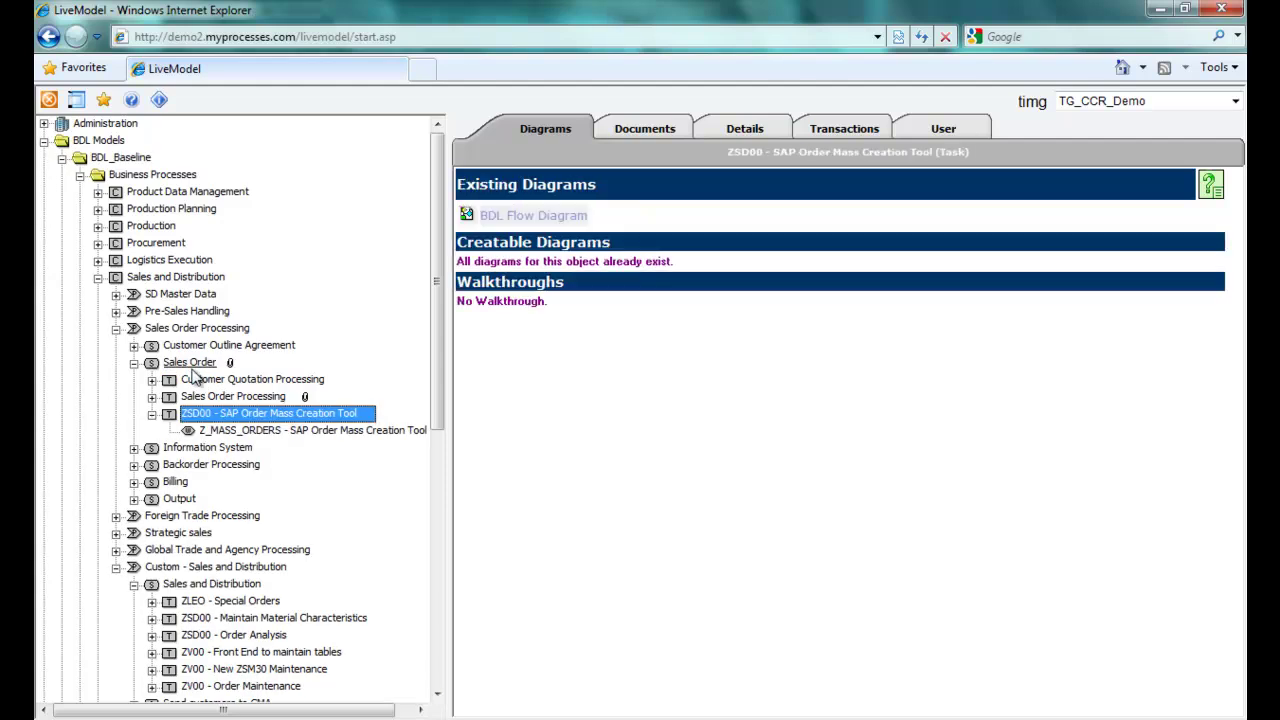
# Open Sales Order's BDL Cross-functional Flow Diagram and place the ZSD00 task below the "Quatation requires multiple Orders" event.
pyautogui.click(190, 364)
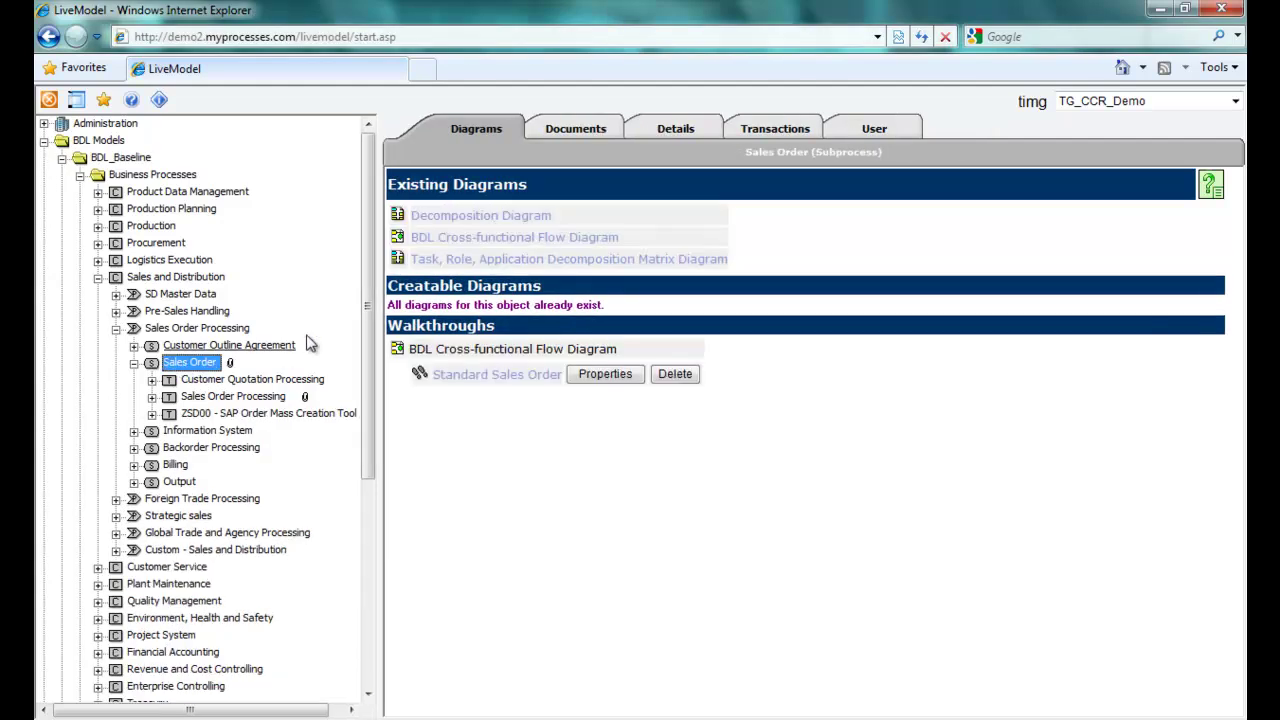
pyautogui.click(450, 240)
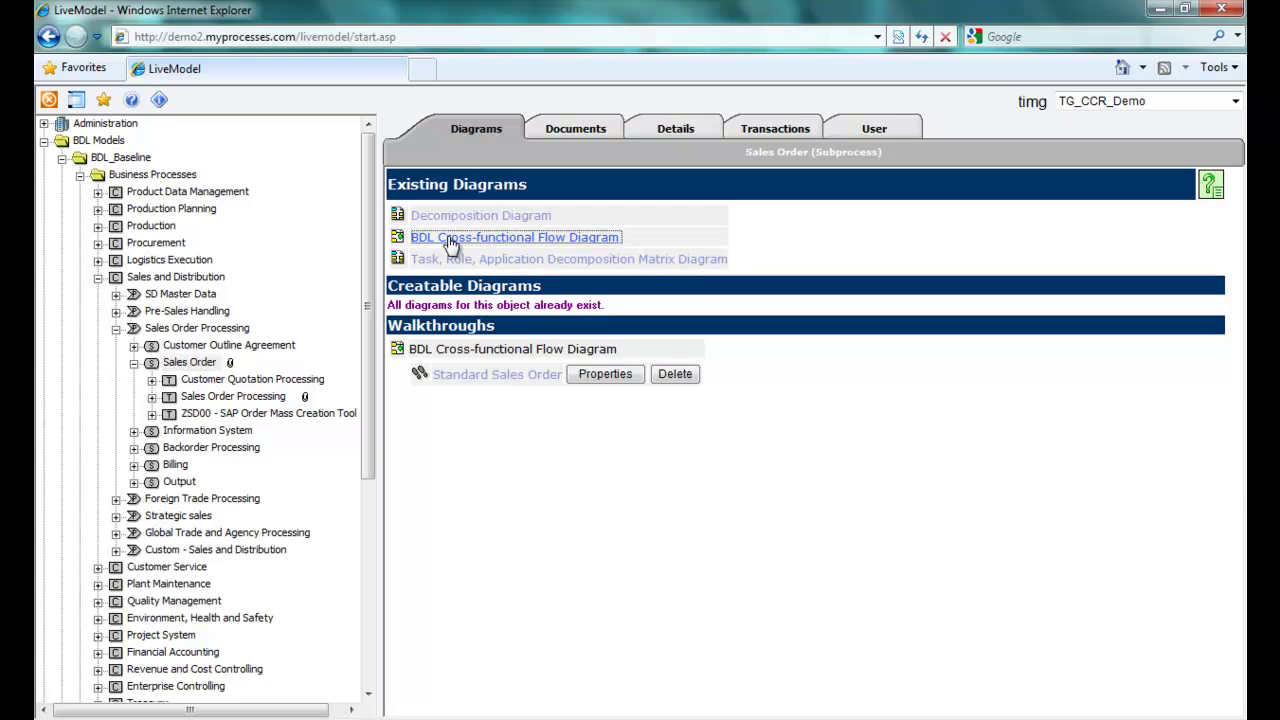
pyautogui.moveTo(1238, 188); pyautogui.dragTo(1226, 515)
pyautogui.moveTo(548, 567); pyautogui.dragTo(615, 588)
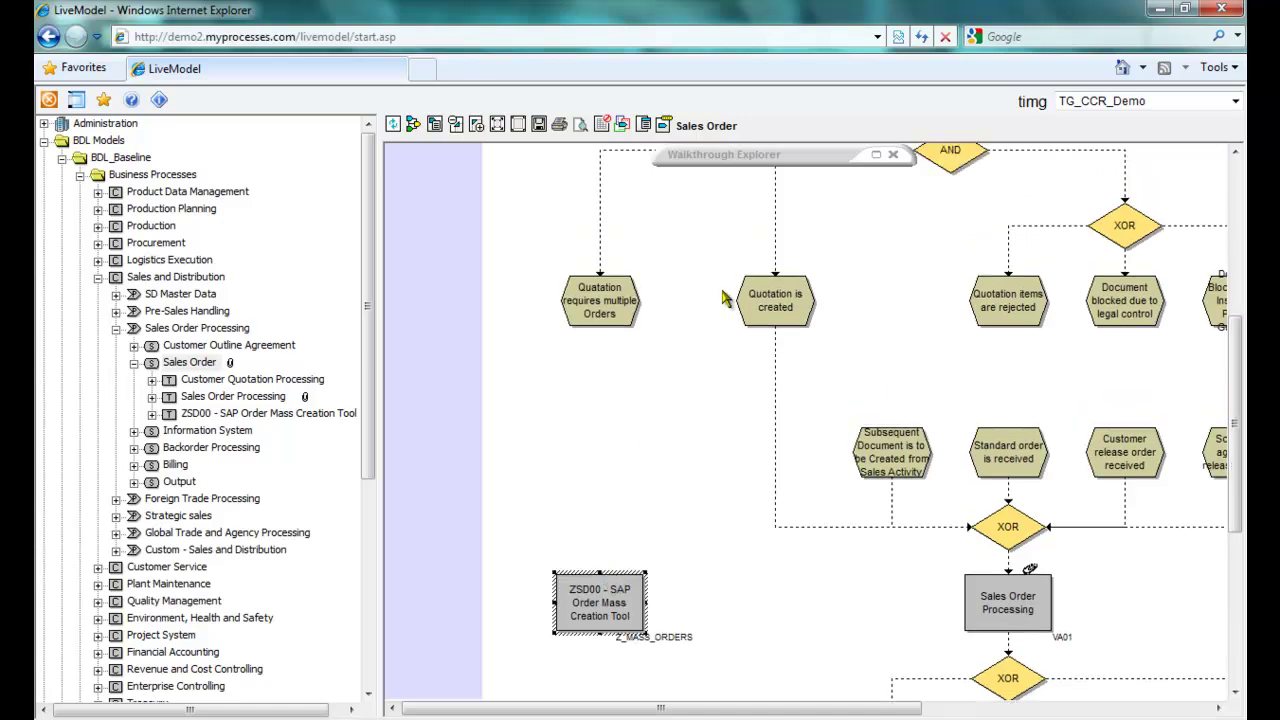
# Connect the "Quatation requires multiple Orders" event to the ZSD00 - SAP Order Mass Creation Tool task and save the diagram.
pyautogui.moveTo(1093, 160)
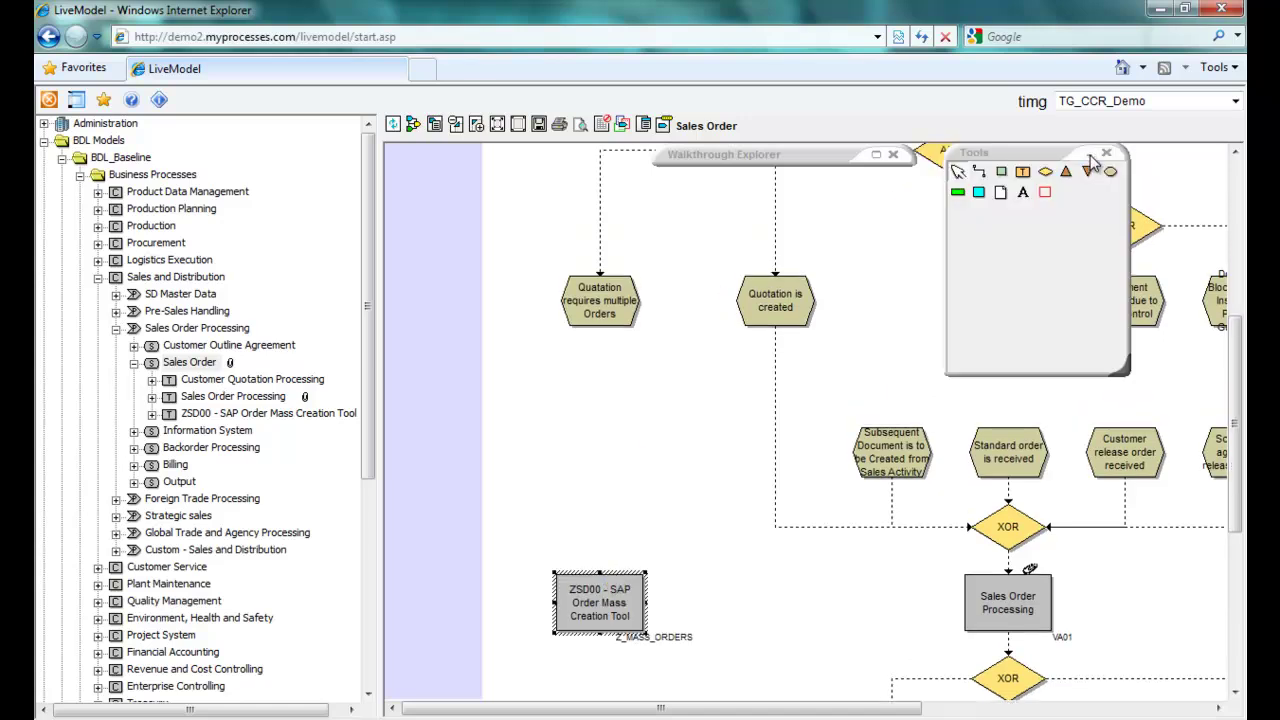
pyautogui.click(957, 171)
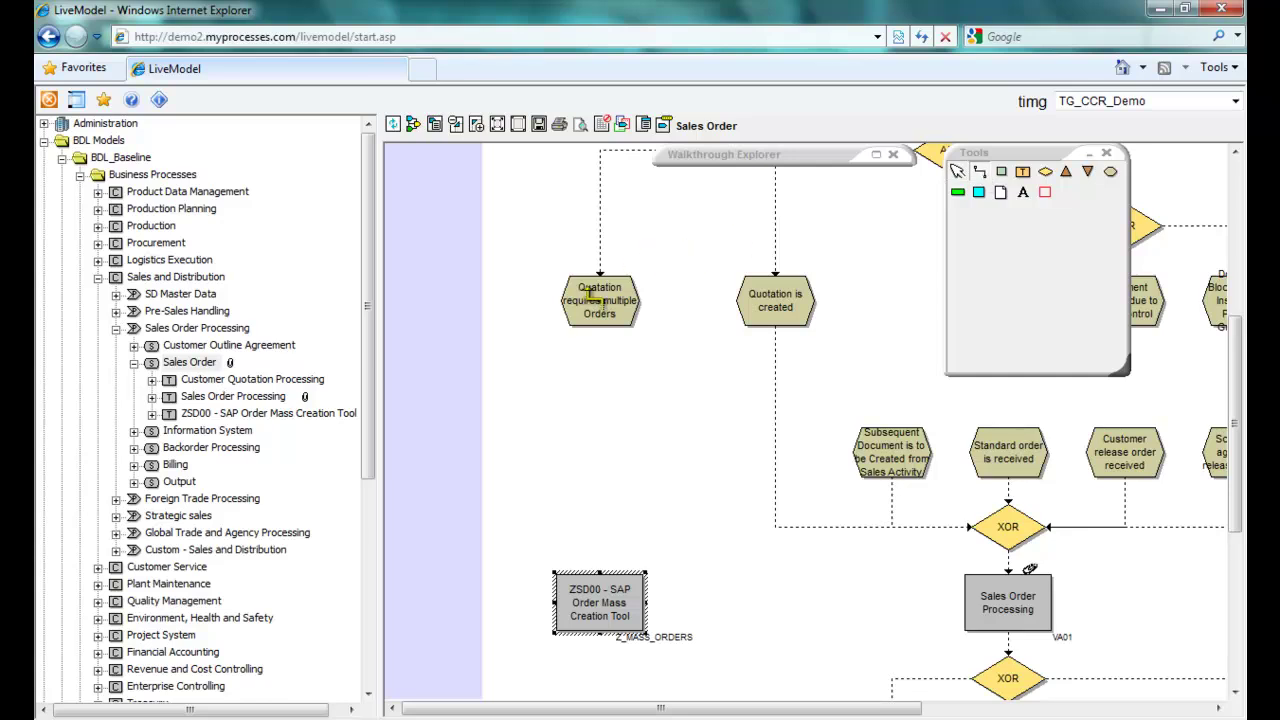
pyautogui.moveTo(590, 300); pyautogui.dragTo(594, 586)
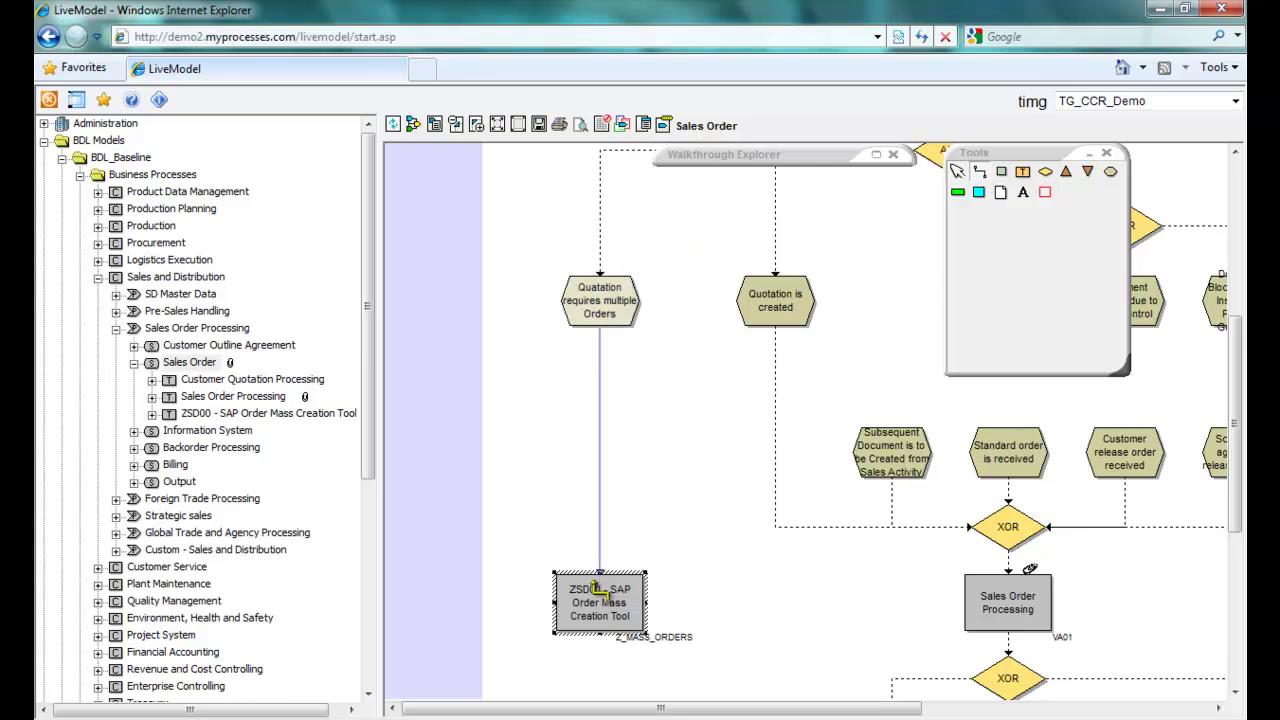
pyautogui.click(538, 127)
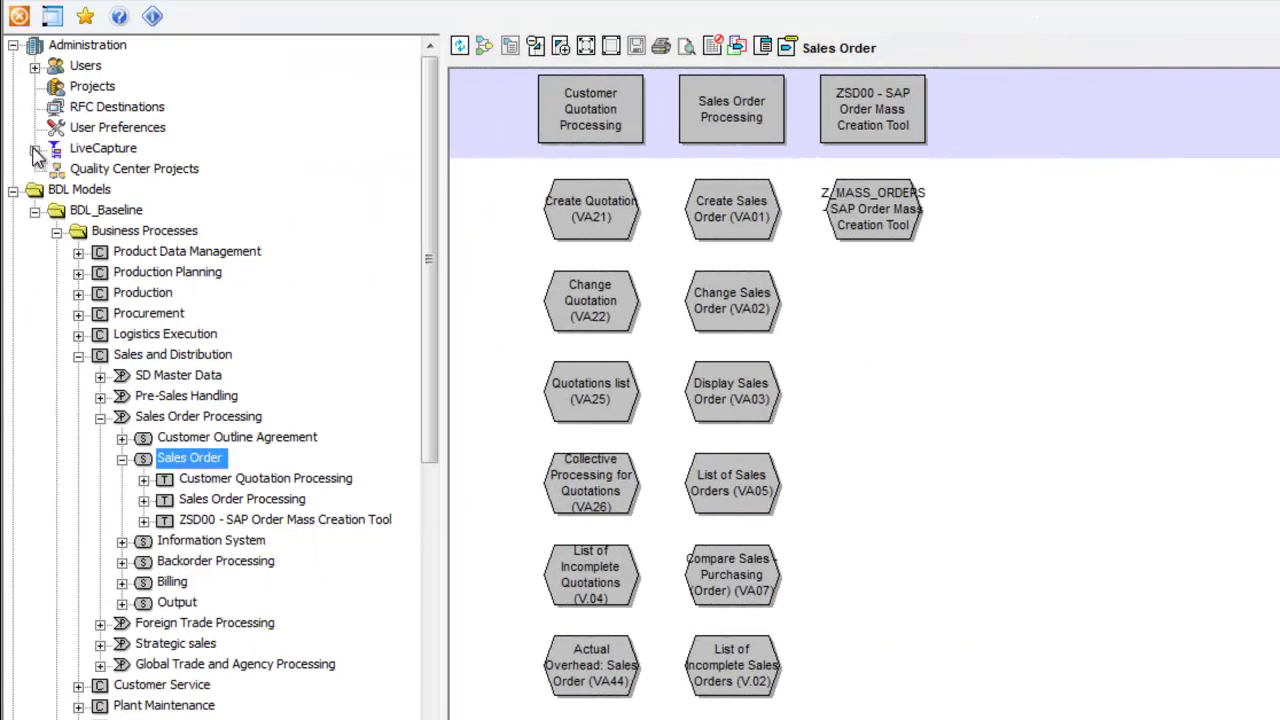
# Auto-scope the business processes from the LiveCapture summary data set "Used in PRD".
pyautogui.click(34, 148)
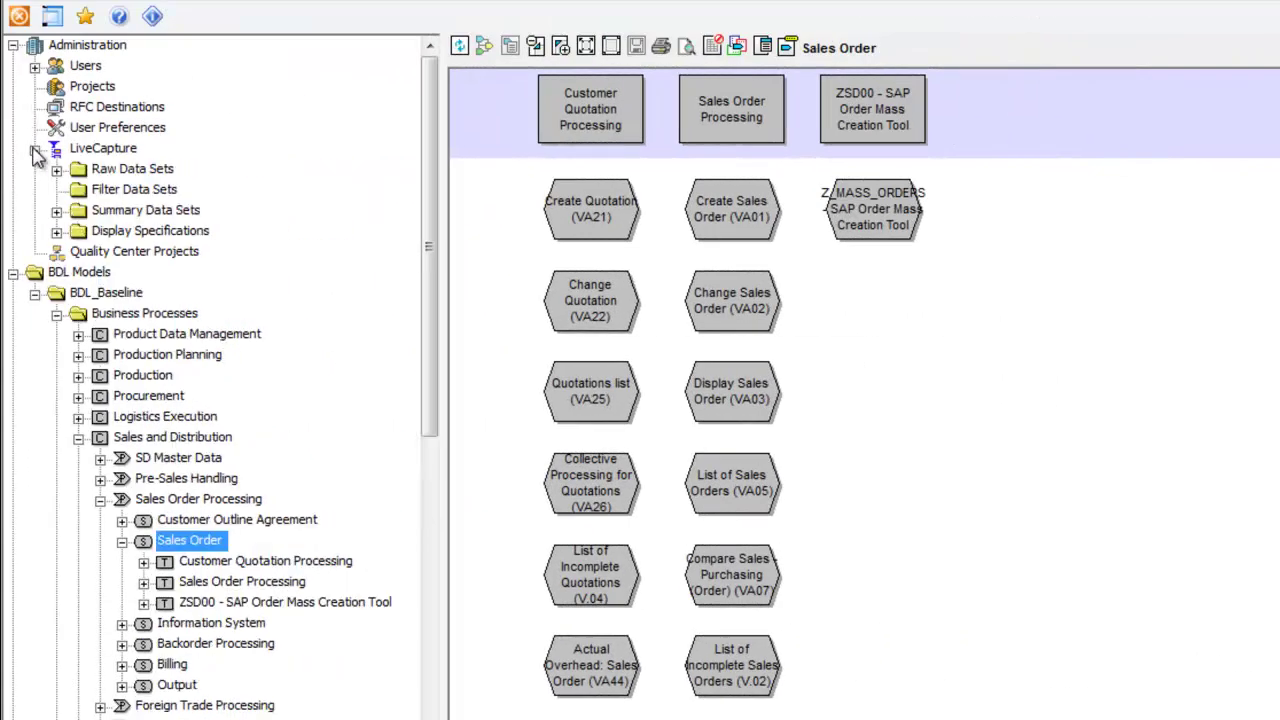
pyautogui.click(56, 211)
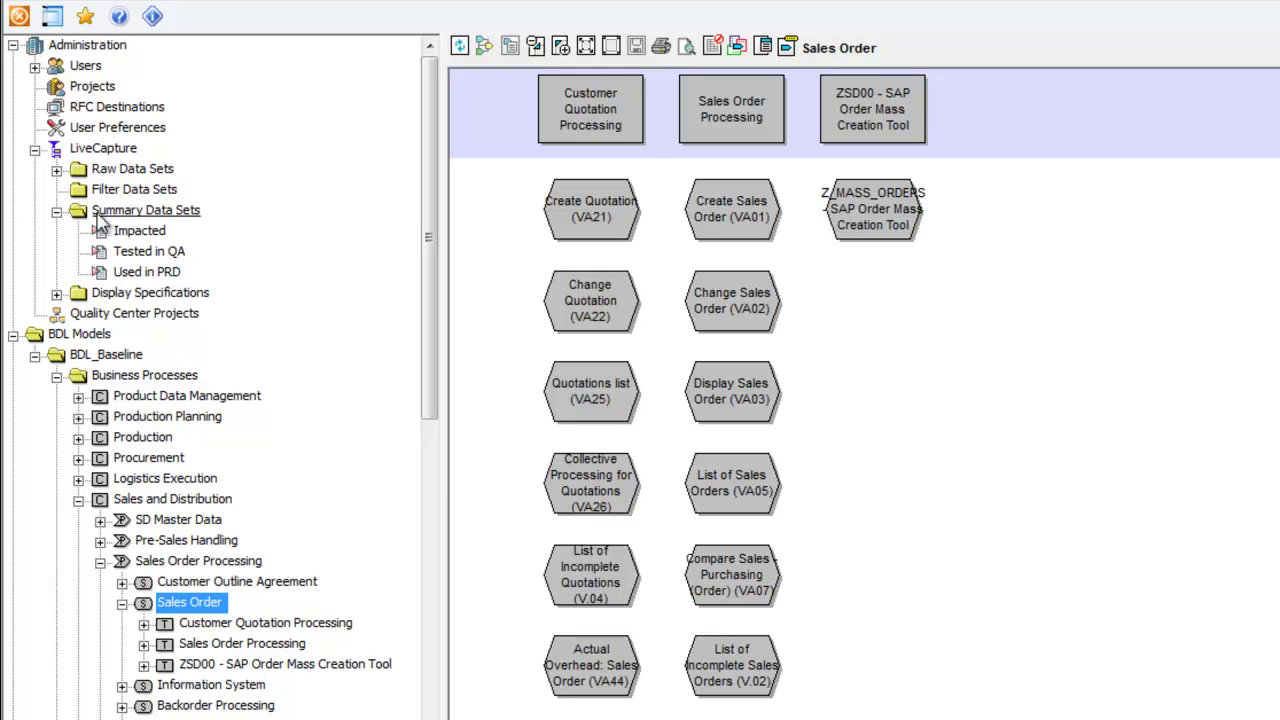
pyautogui.rightClick(124, 276)
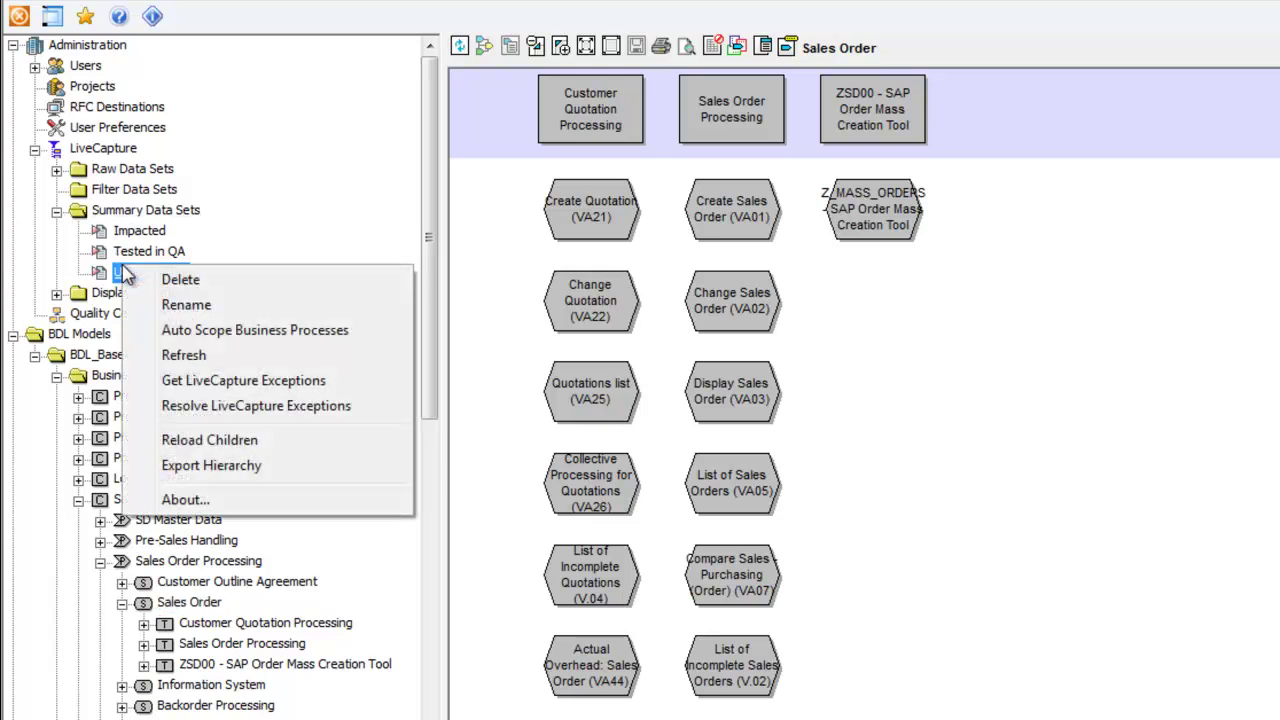
pyautogui.click(162, 332)
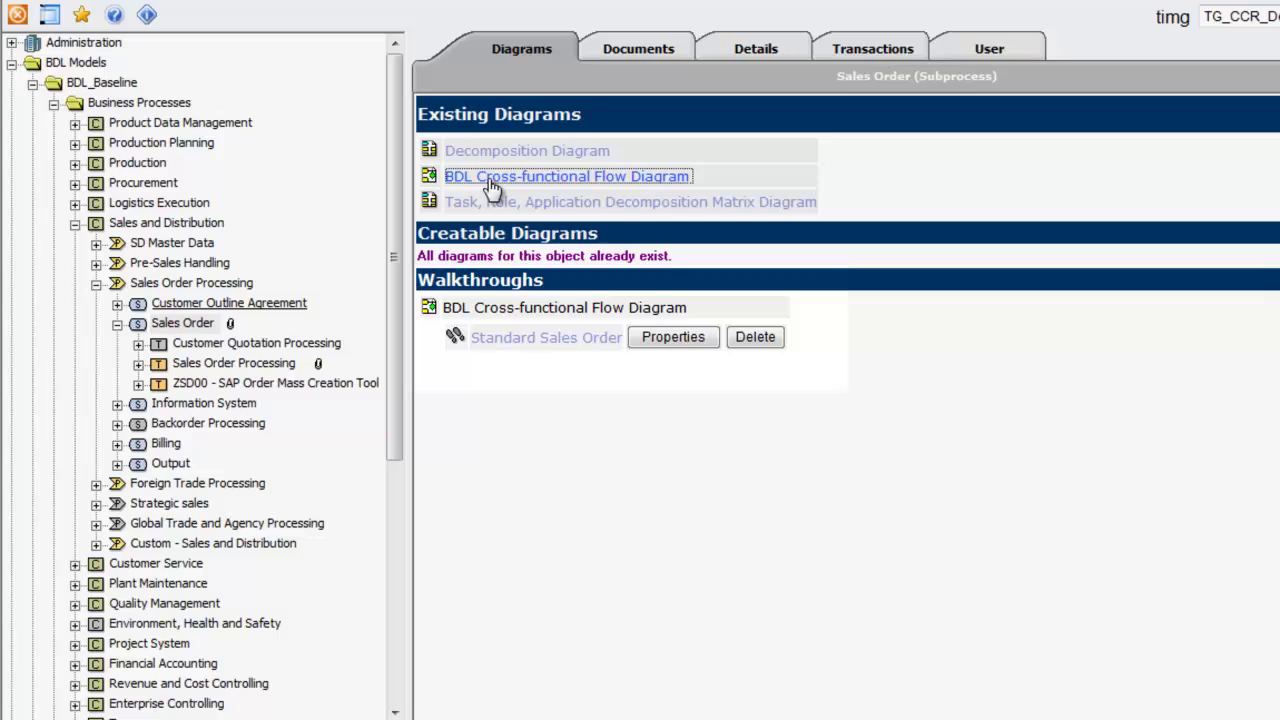
# Open the Sales Order cross-functional flow diagram and create a walkthrough named "Custom Scenario".
pyautogui.click(490, 180)
pyautogui.click(716, 77)
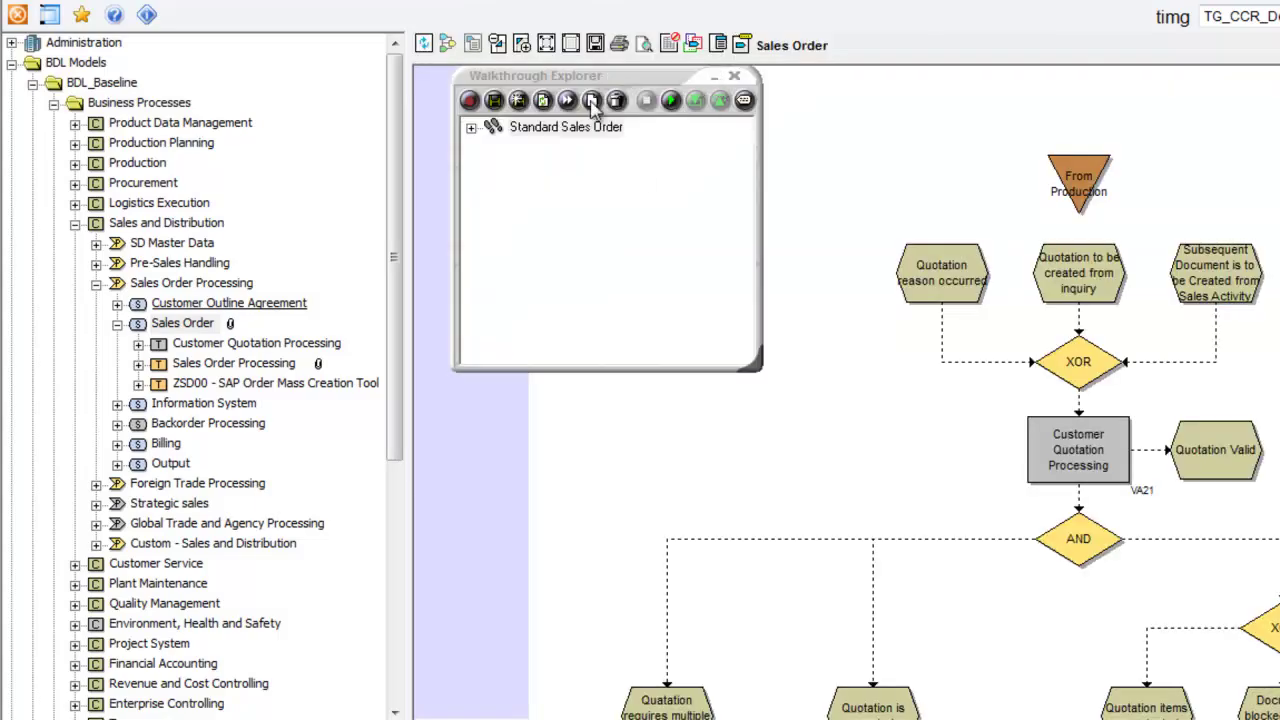
pyautogui.click(591, 101)
pyautogui.write('Cu')
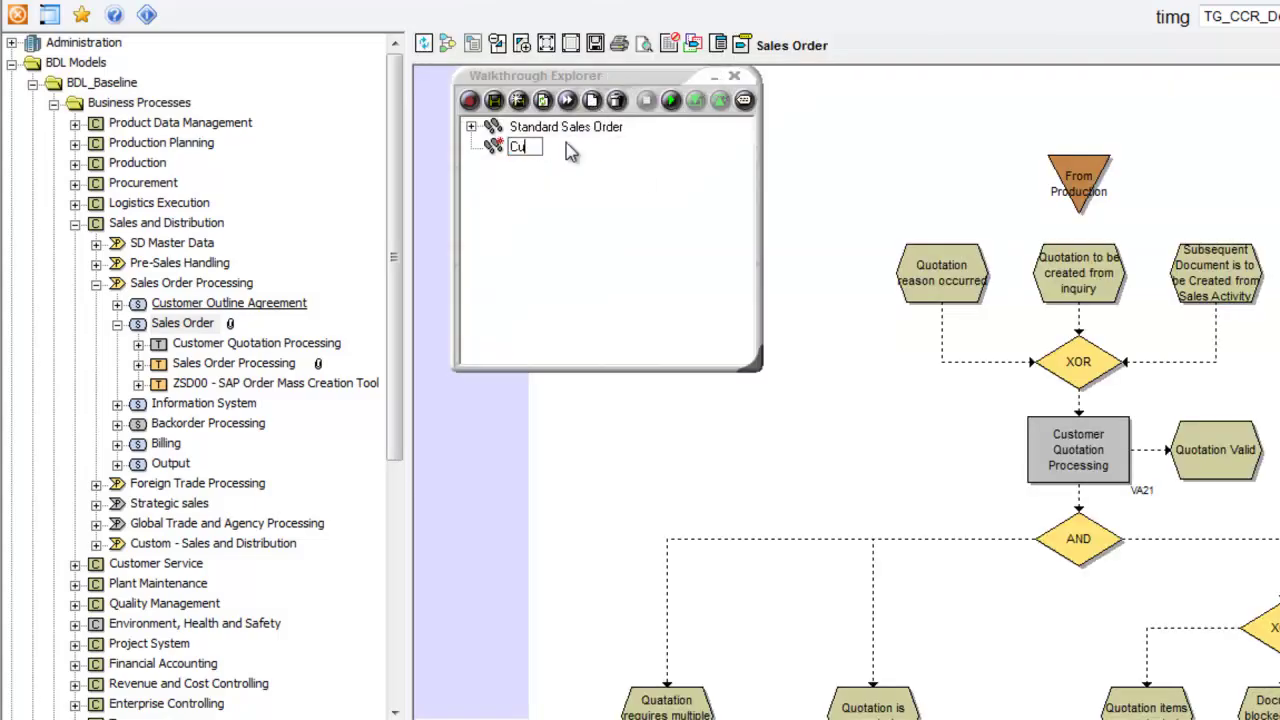
pyautogui.write('stom Scenario')
pyautogui.press('Return')
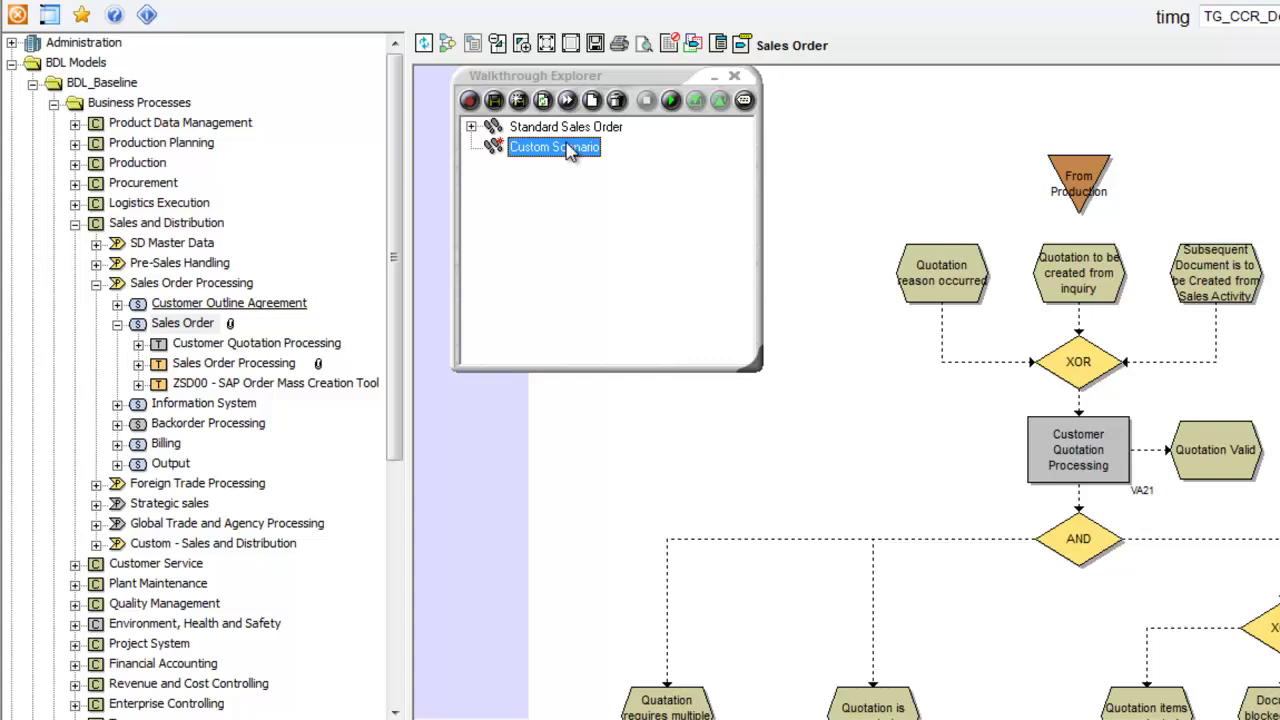
# Record Custom Scenario from "Quotation reason occurred" through XOR, Customer Quotation Processing, AND and "Quatation requires multiple Orders" to the ZSD00 task.
pyautogui.click(469, 101)
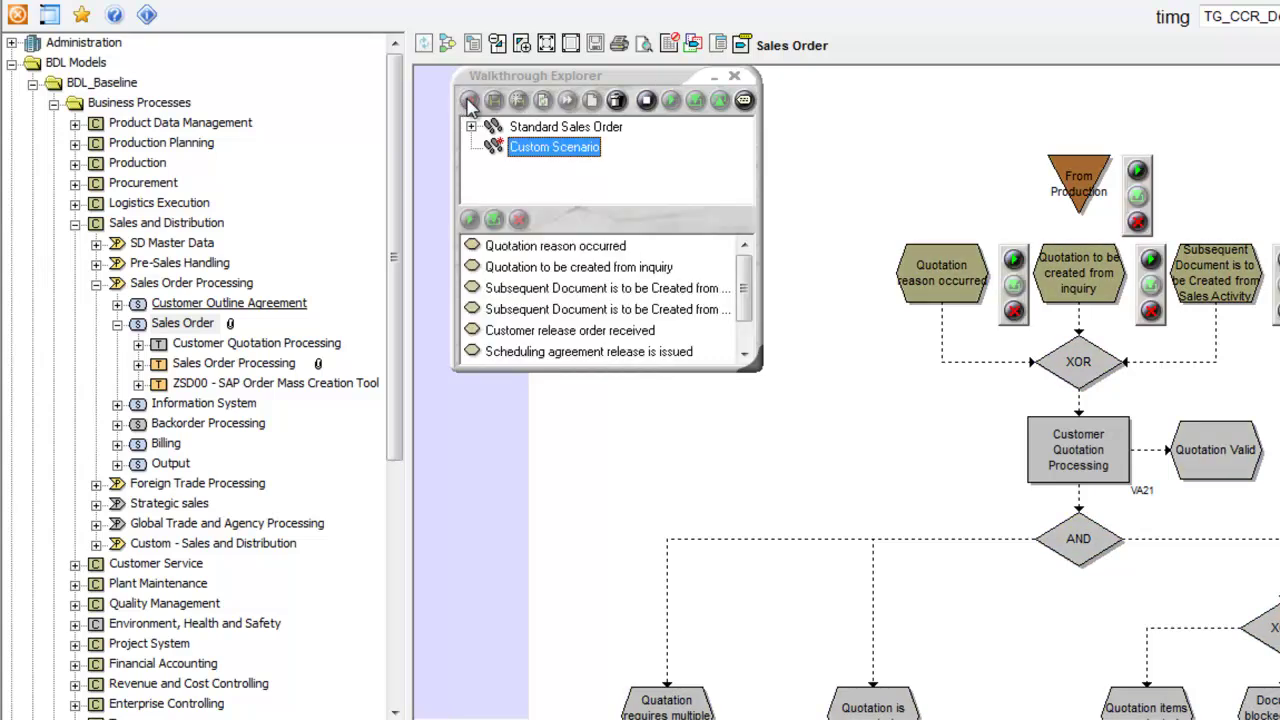
pyautogui.click(1013, 262)
pyautogui.click(1115, 354)
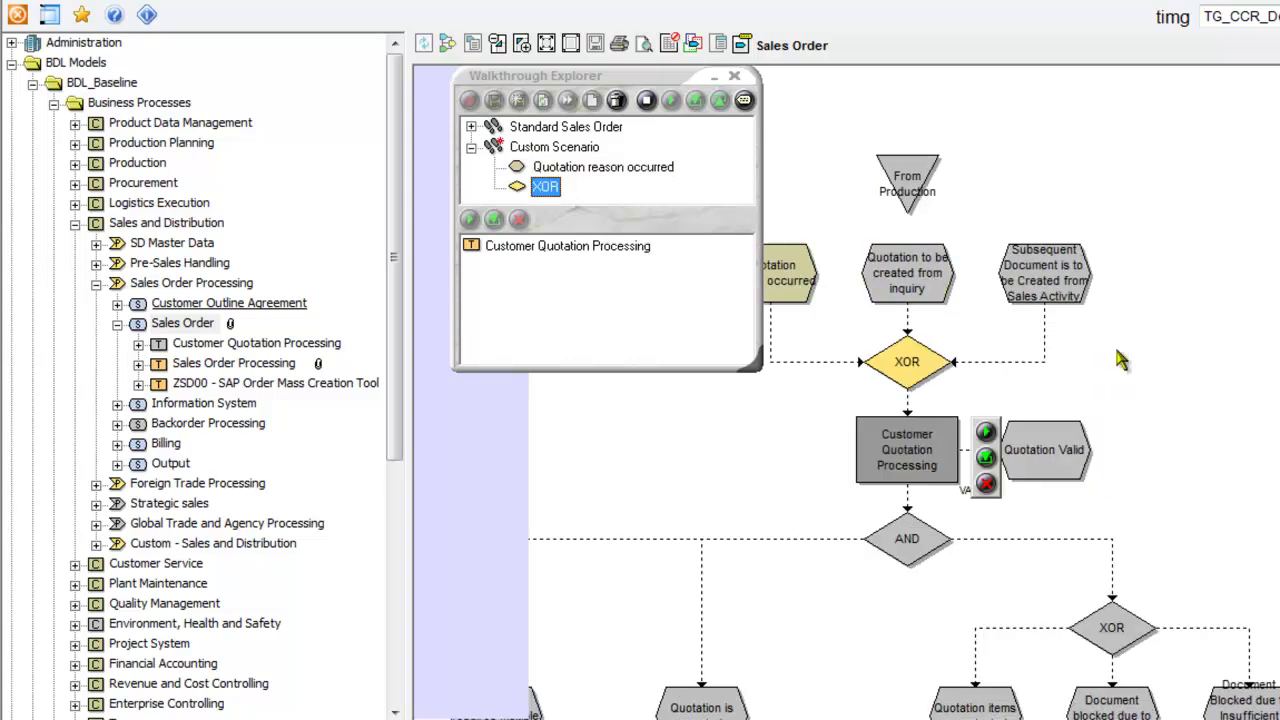
pyautogui.click(993, 436)
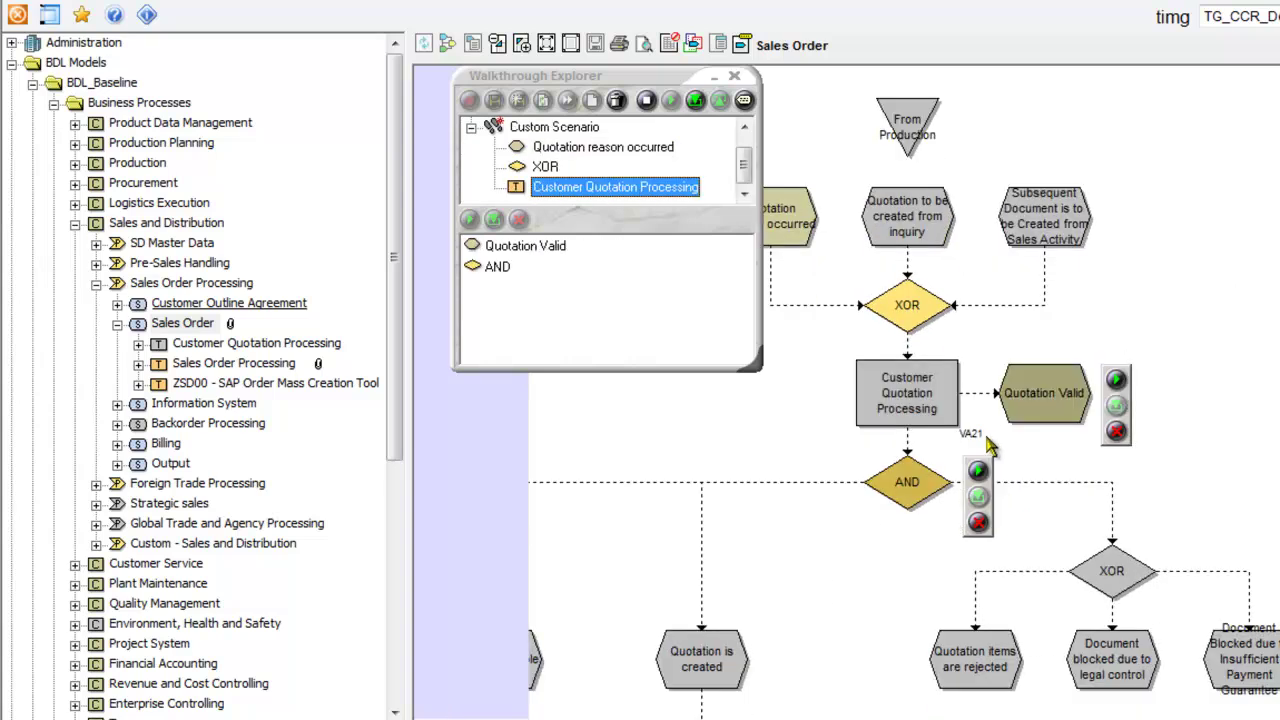
pyautogui.click(978, 468)
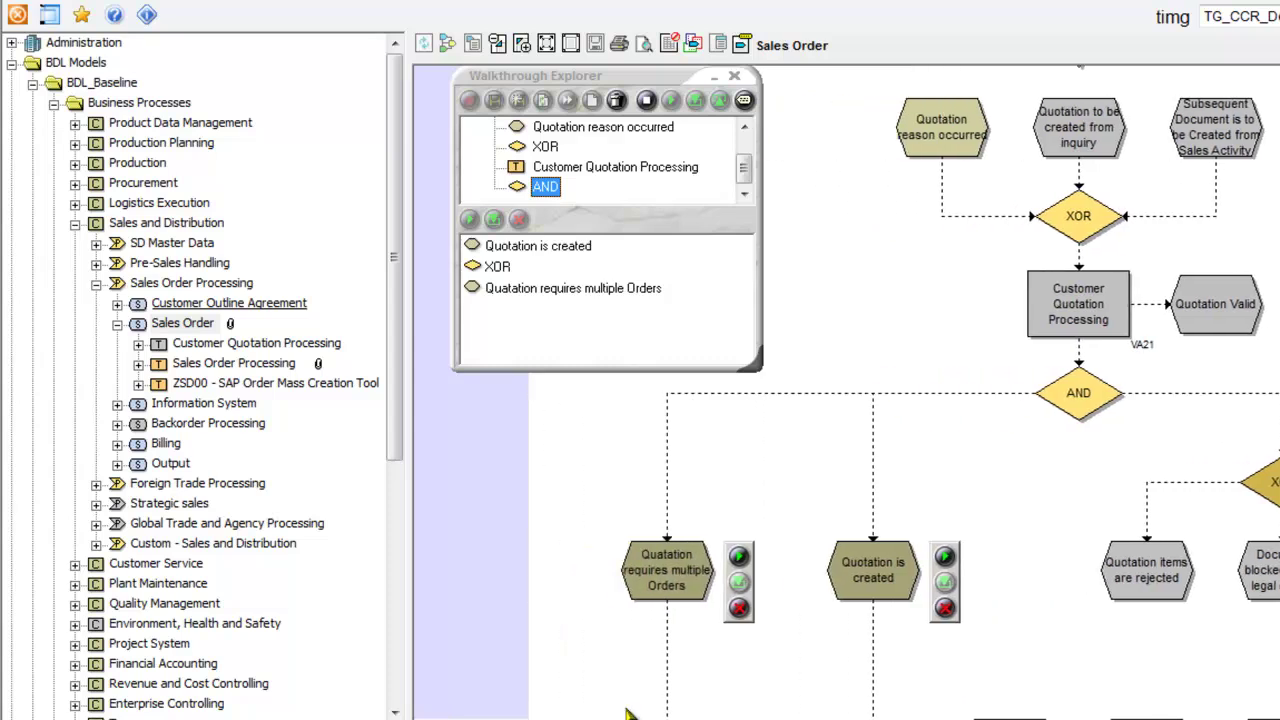
pyautogui.click(739, 558)
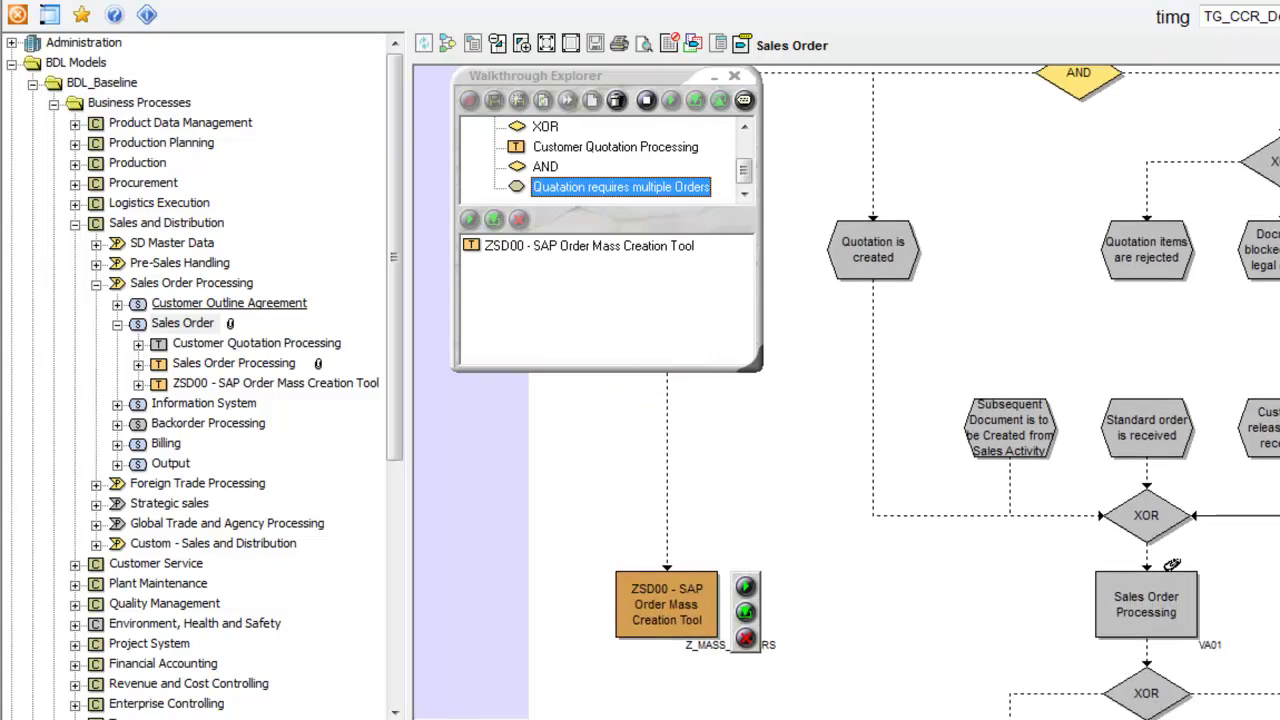
pyautogui.click(743, 553)
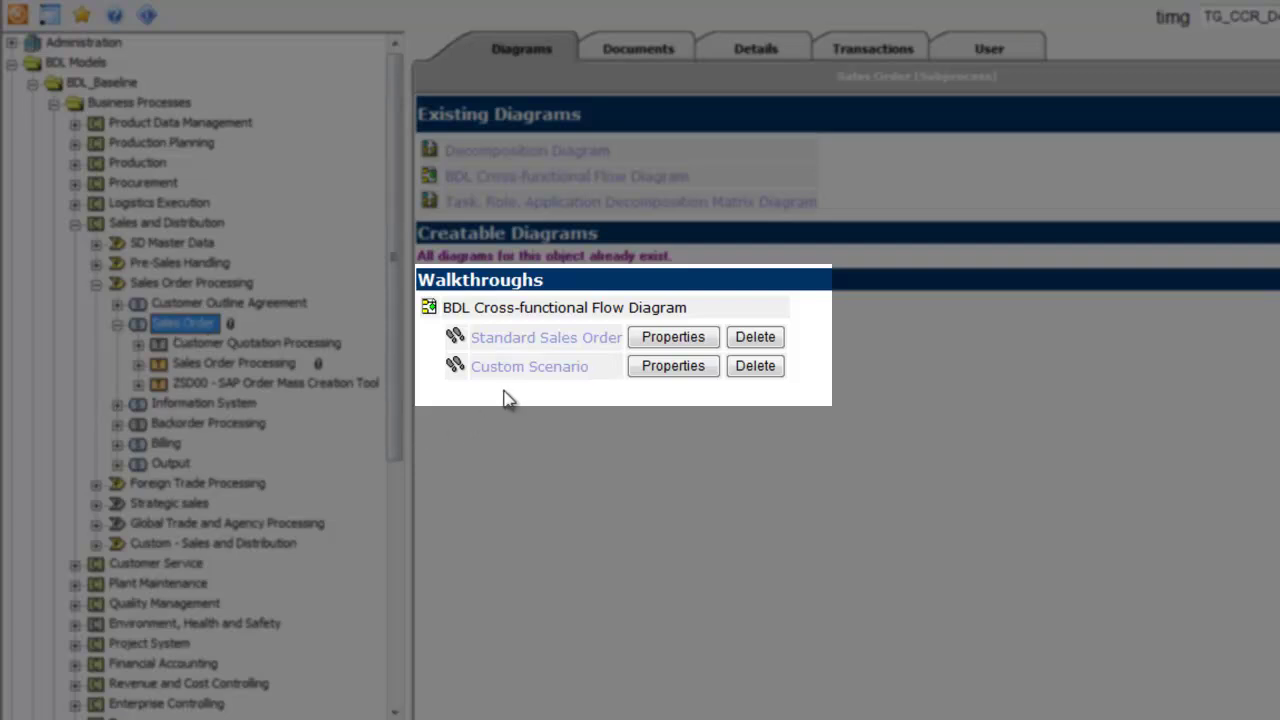
# Open the Custom Scenario walkthrough from the Sales Order subprocess and play it through to the ZSD00 task.
pyautogui.click(530, 372)
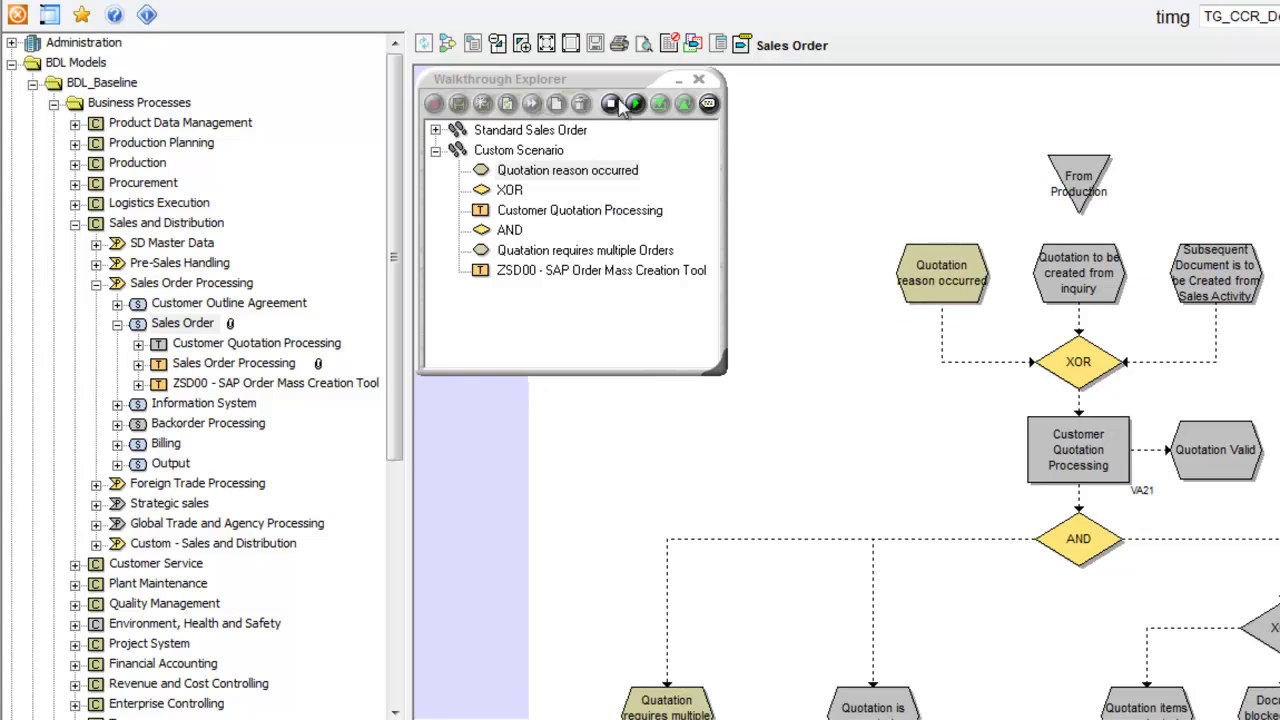
pyautogui.click(637, 106)
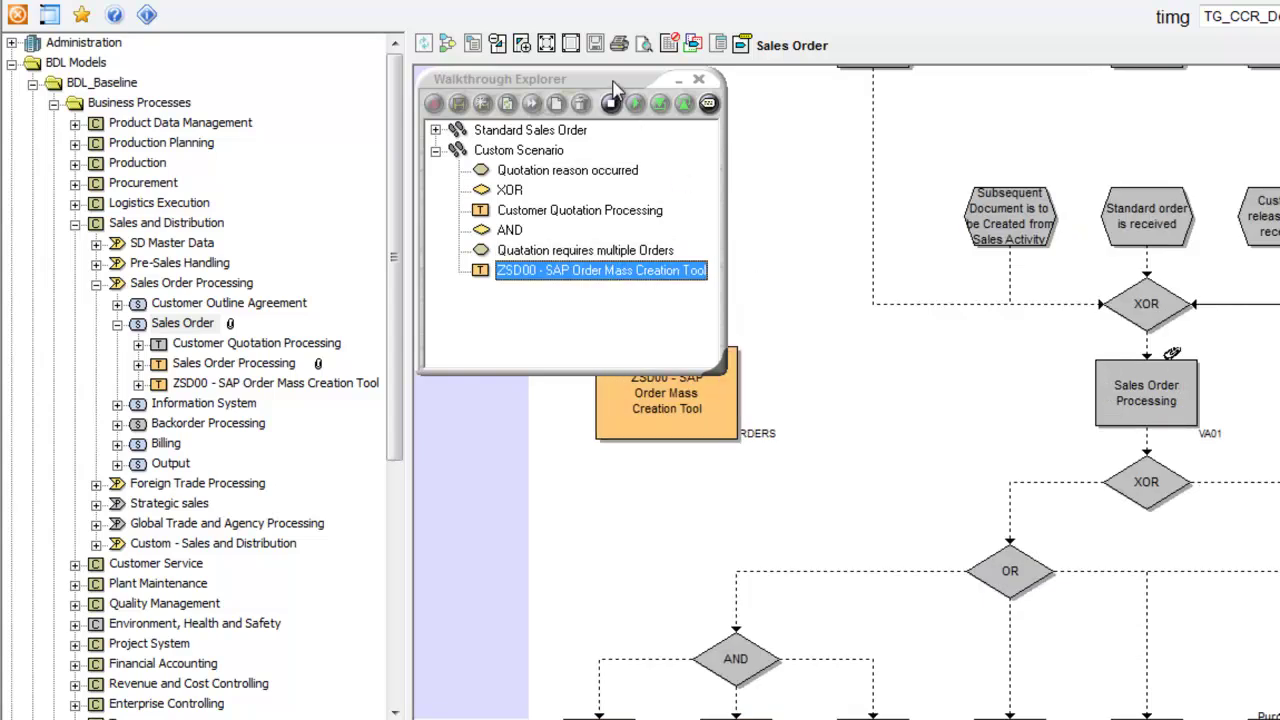
pyautogui.moveTo(640, 110); pyautogui.dragTo(994, 214)
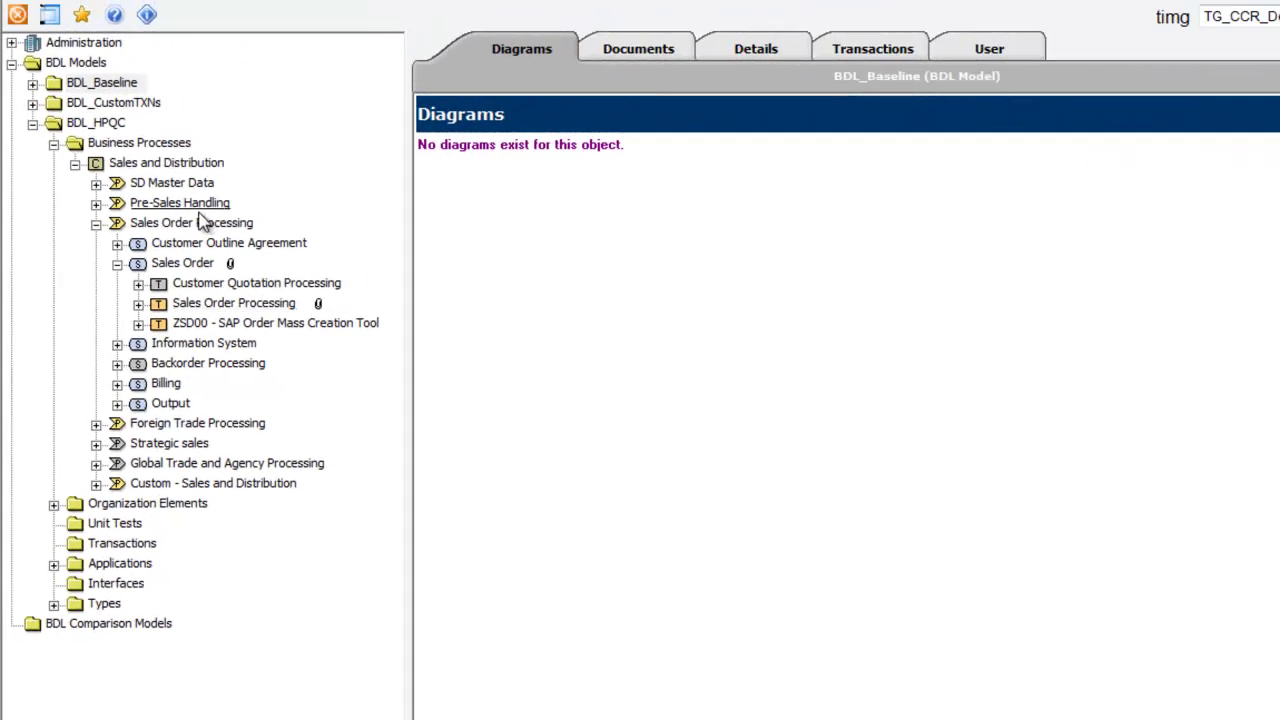
# Export the BDL_HPQC model to the Quality Center project TG_Demo.
pyautogui.rightClick(92, 124)
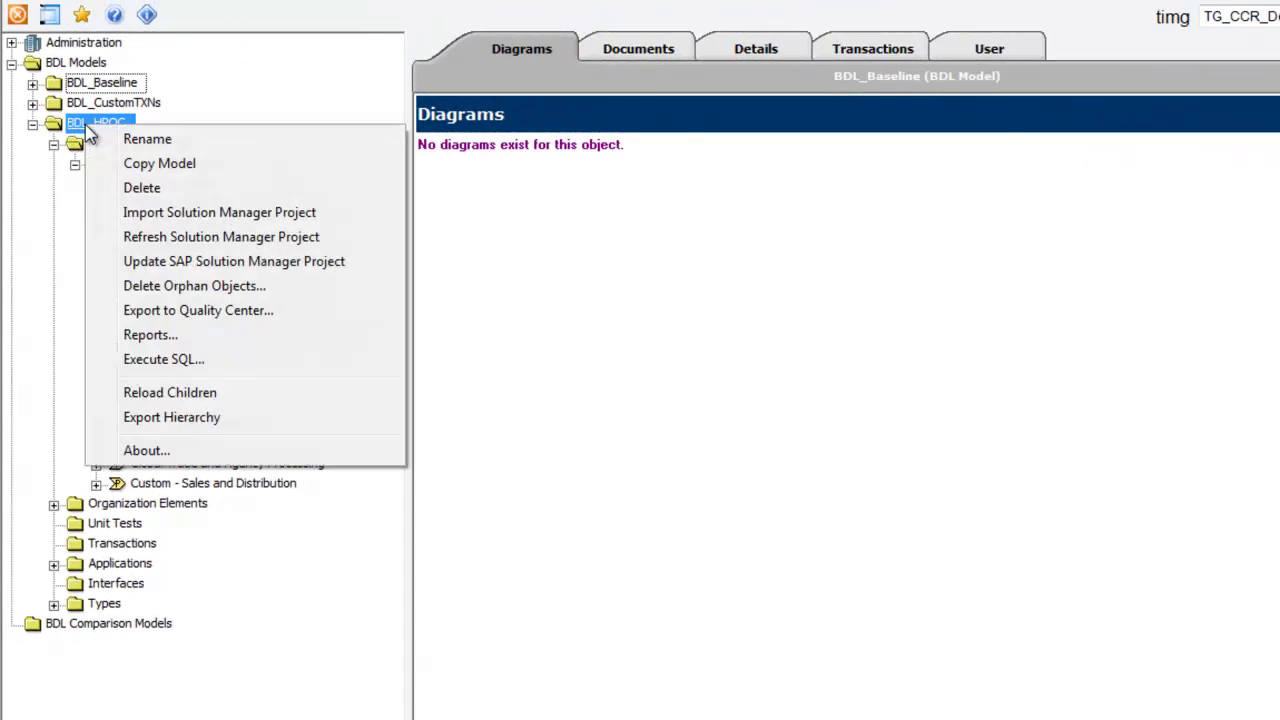
pyautogui.click(157, 312)
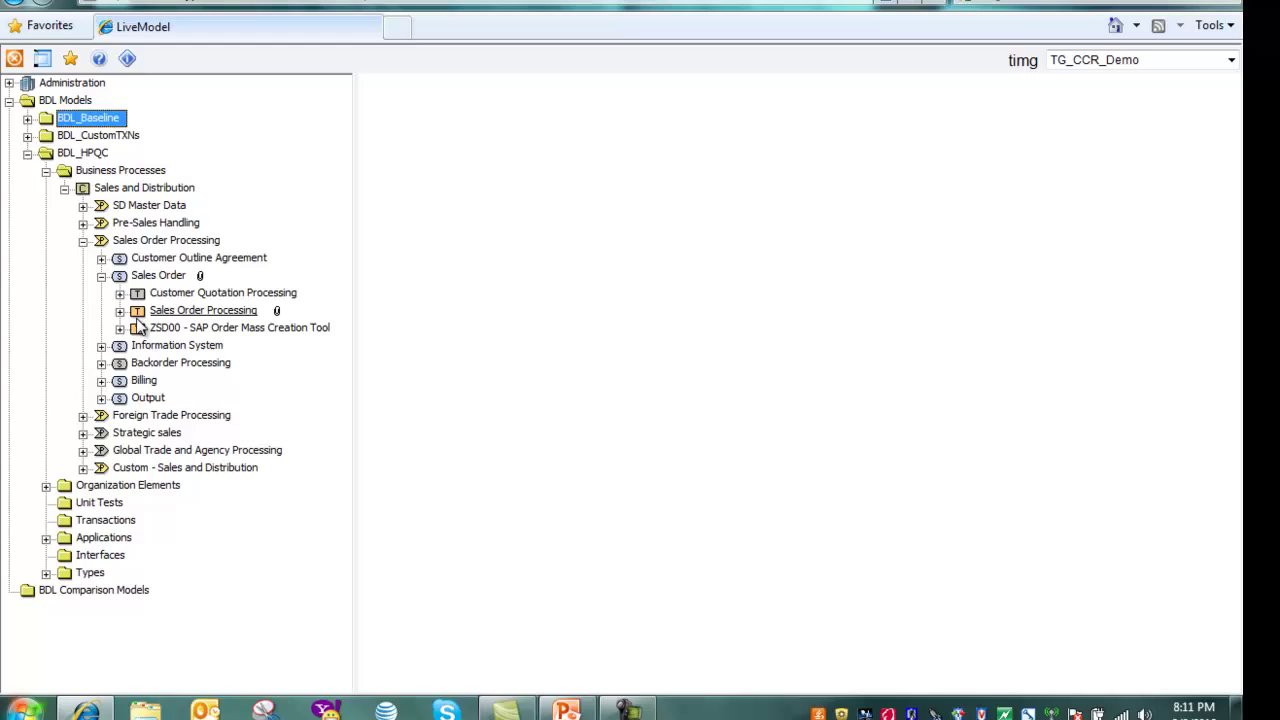
pyautogui.click(1120, 148)
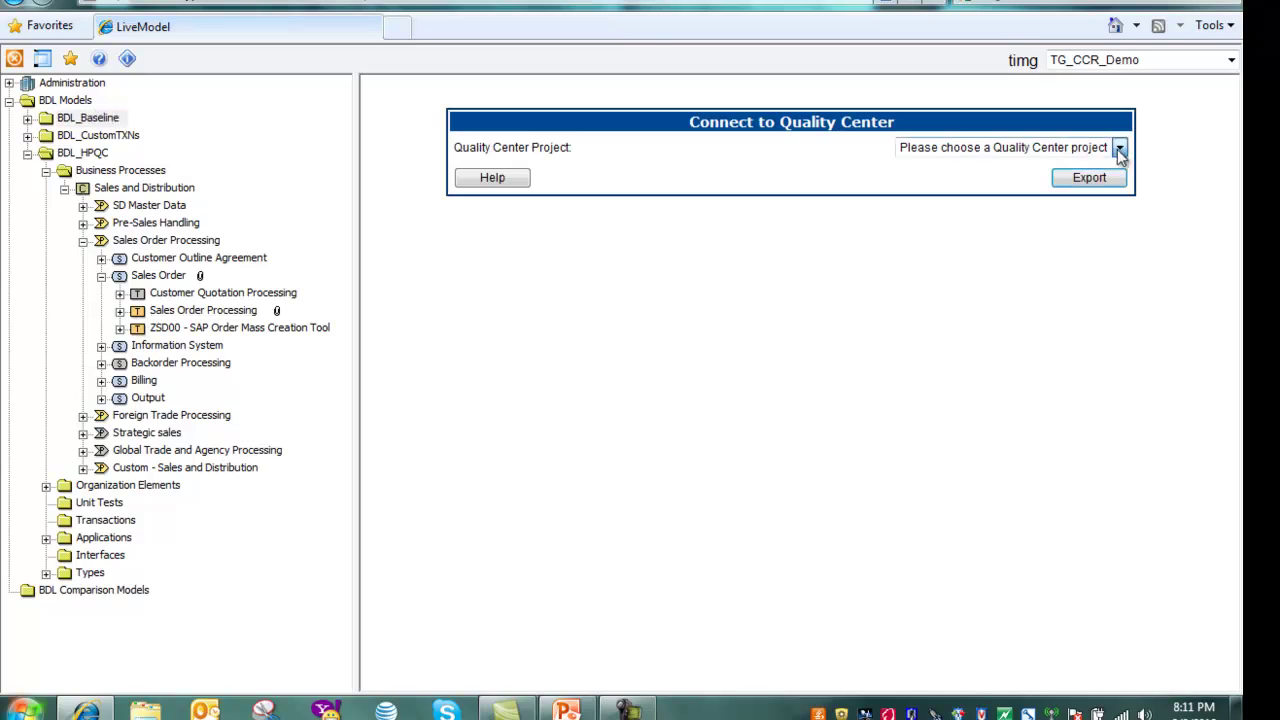
pyautogui.click(1120, 148)
pyautogui.click(968, 270)
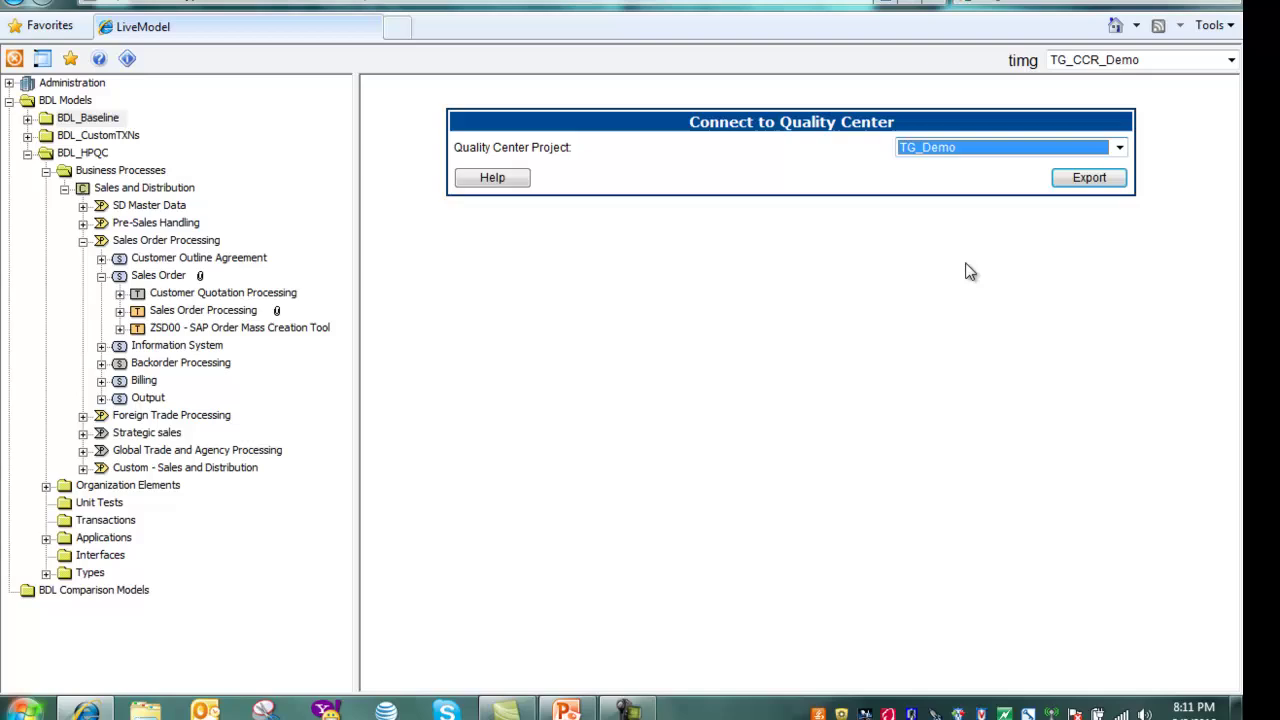
pyautogui.click(1077, 177)
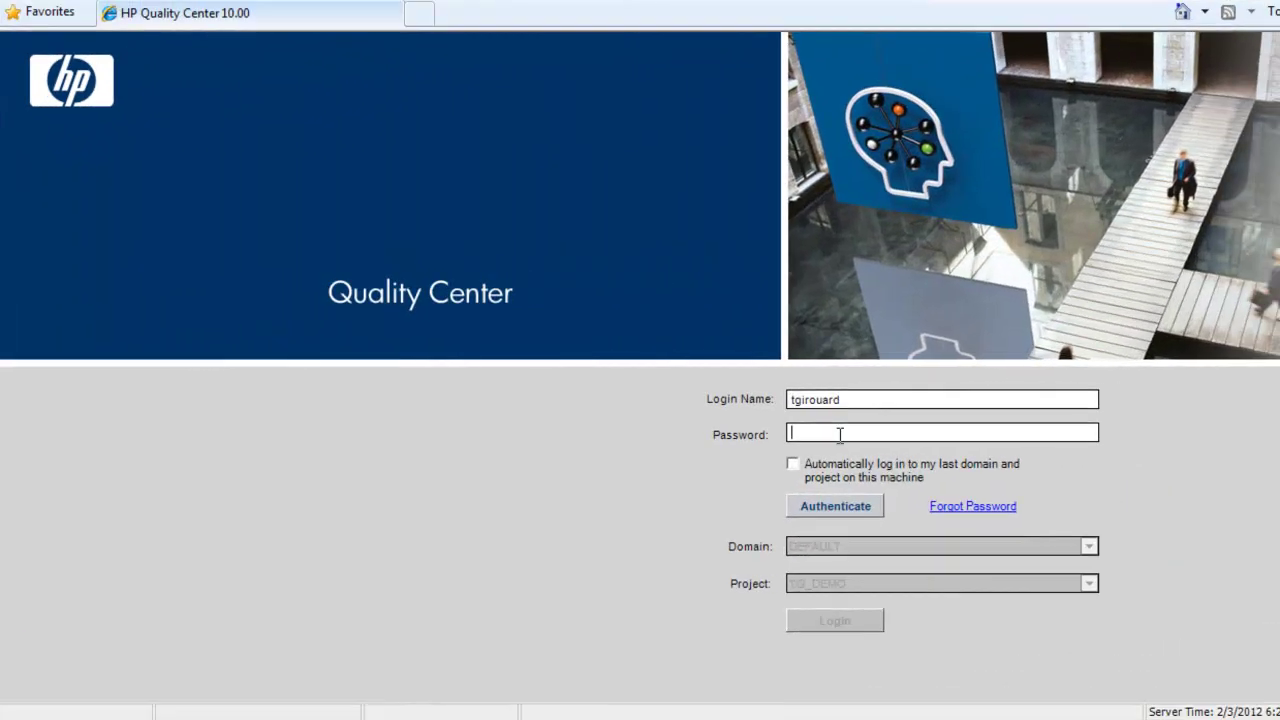
# In HP Quality Center, enter the account password, authenticate and log in to the TG_DEMO project in the DEFAULT domain.
pyautogui.write('*********')
pyautogui.click(834, 507)
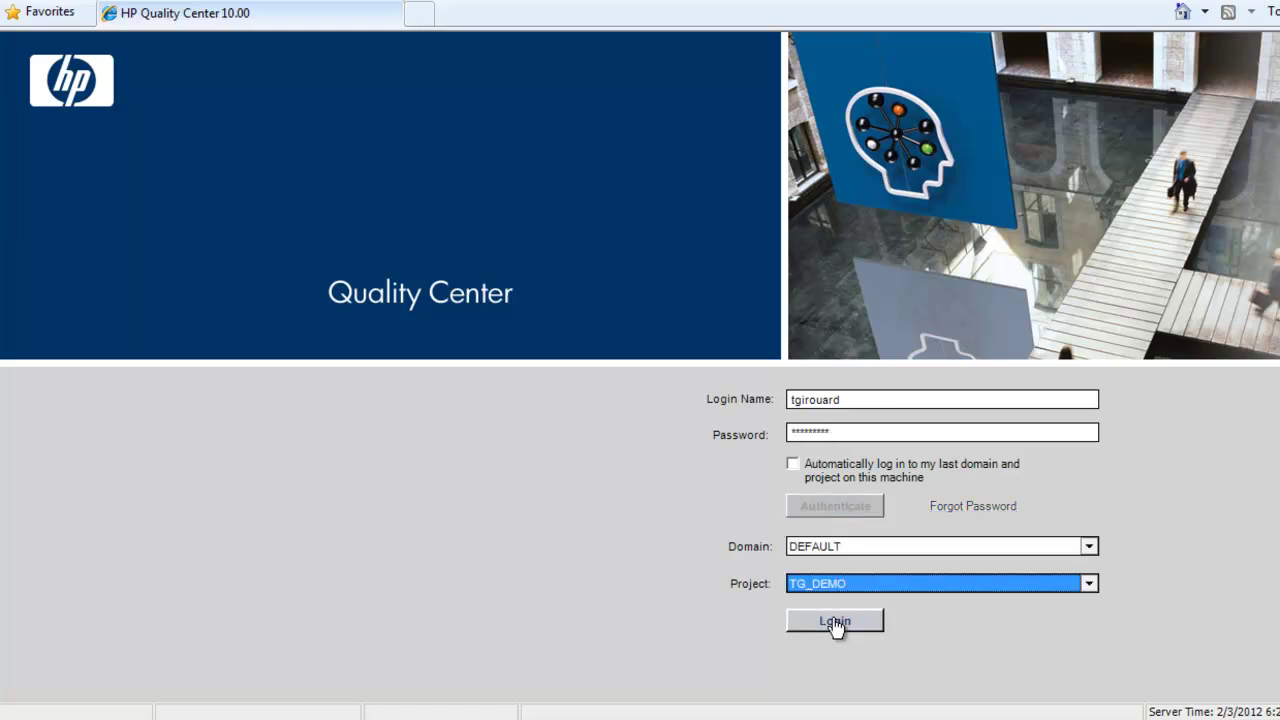
pyautogui.click(835, 622)
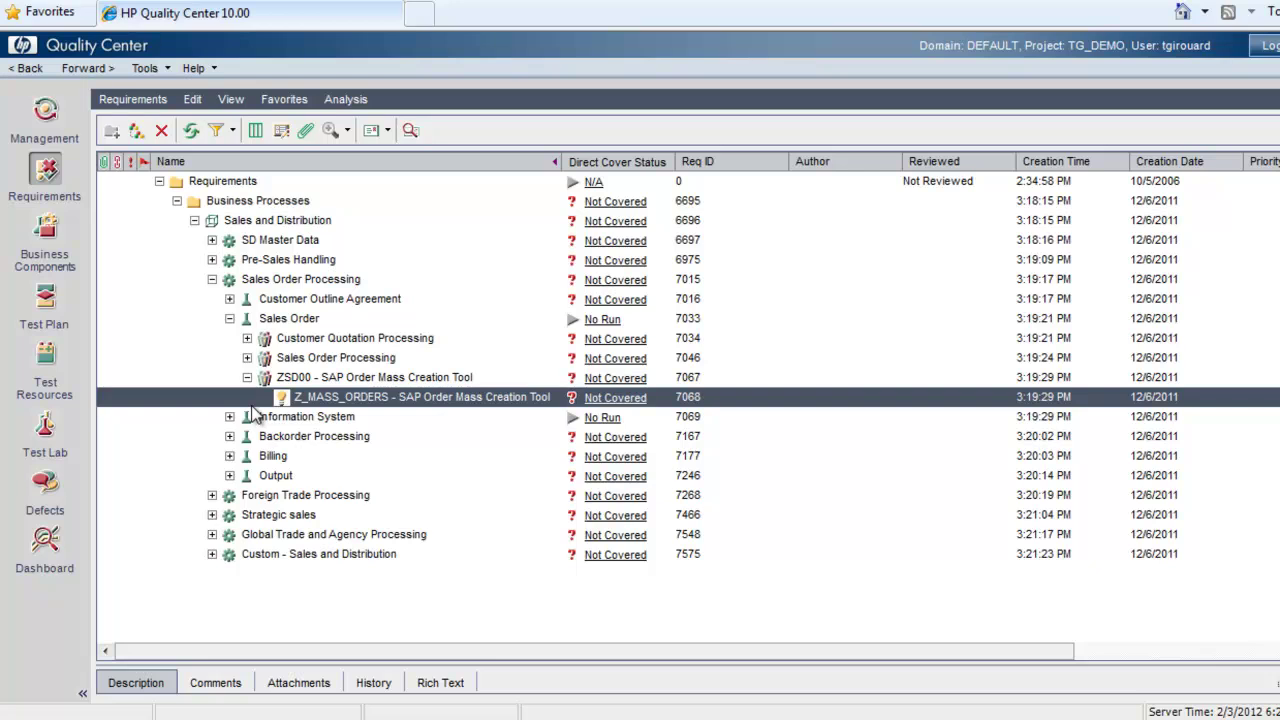
# In the test plan, open the Custom Scenario test under Sales Order Processing, Sales Order, and examine its design steps.
pyautogui.click(44, 295)
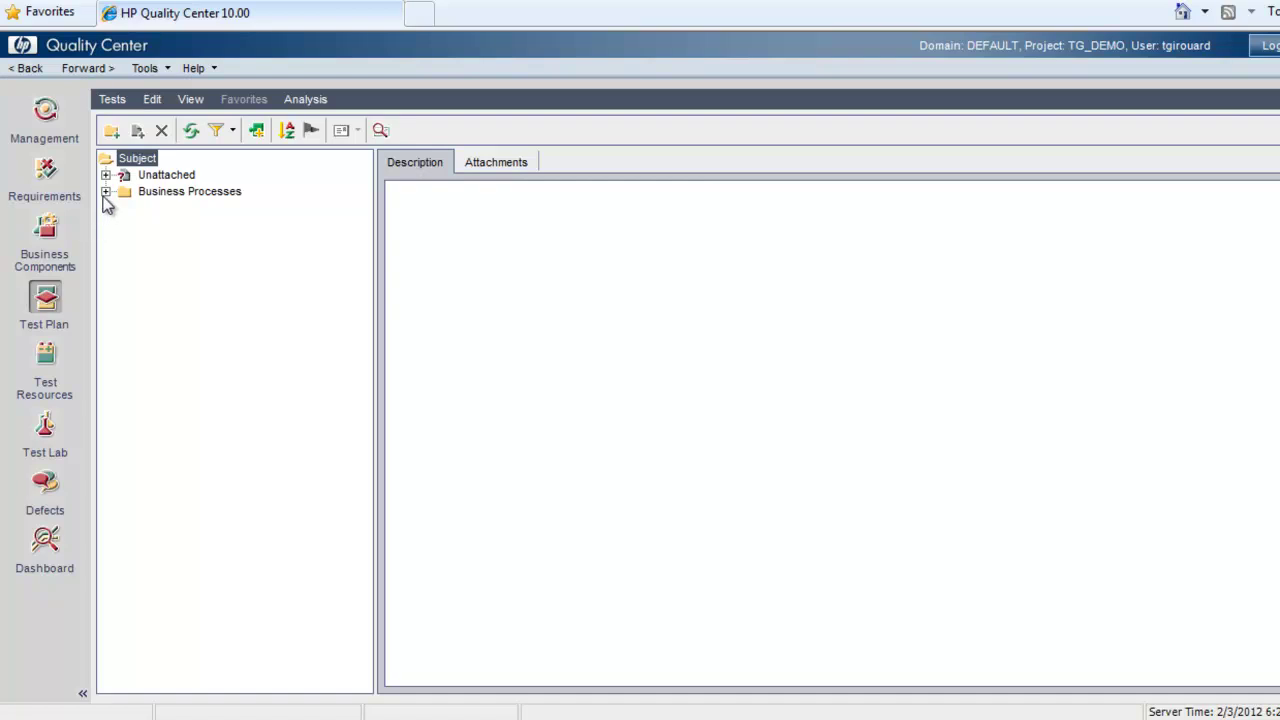
pyautogui.click(105, 191)
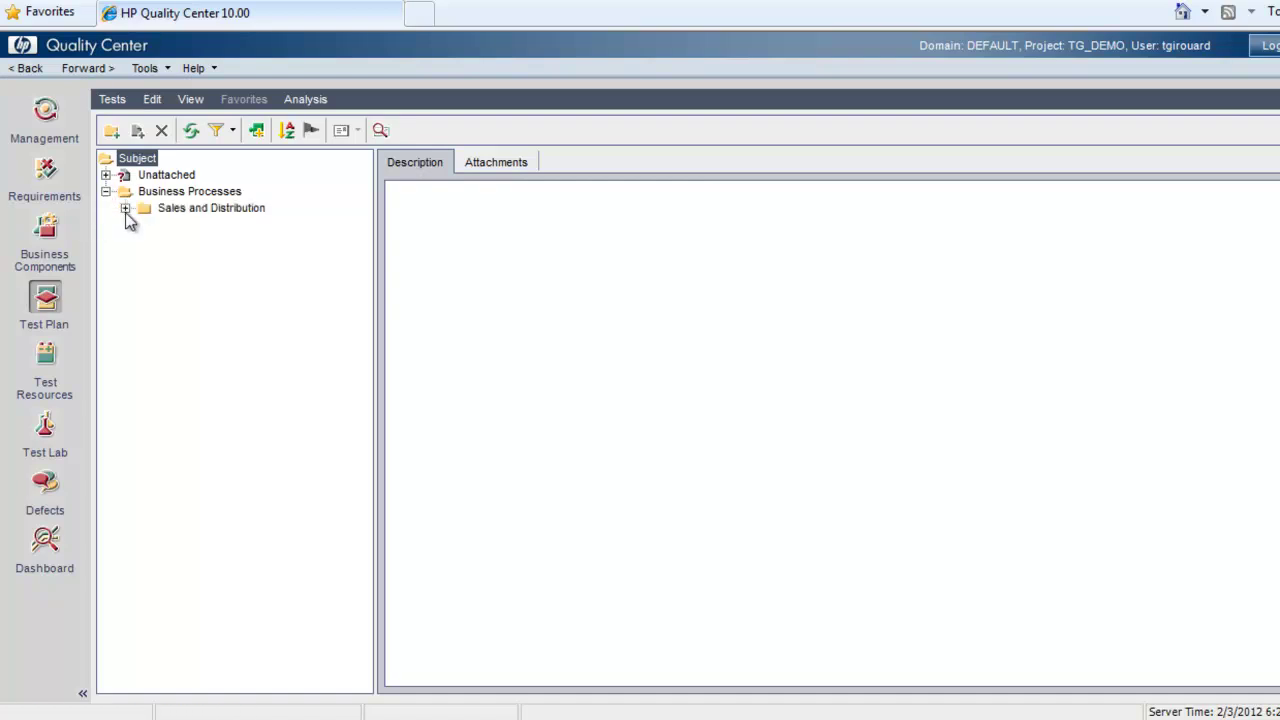
pyautogui.click(125, 208)
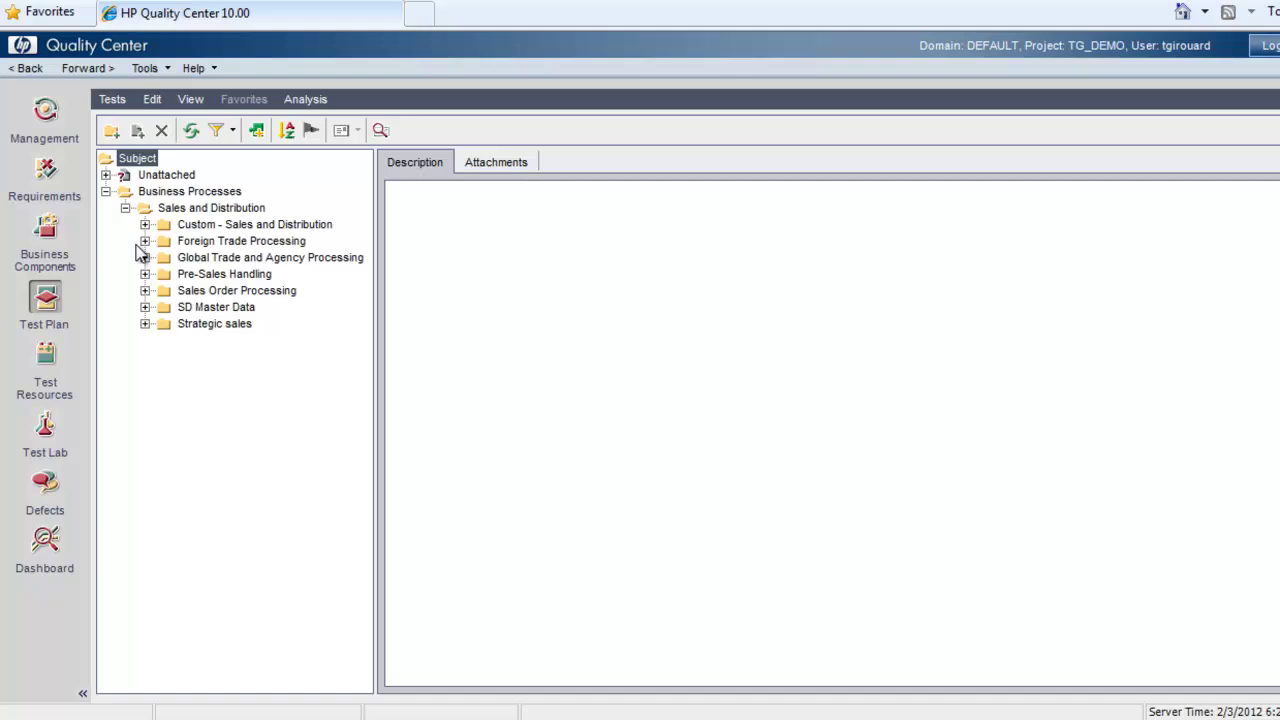
pyautogui.click(144, 290)
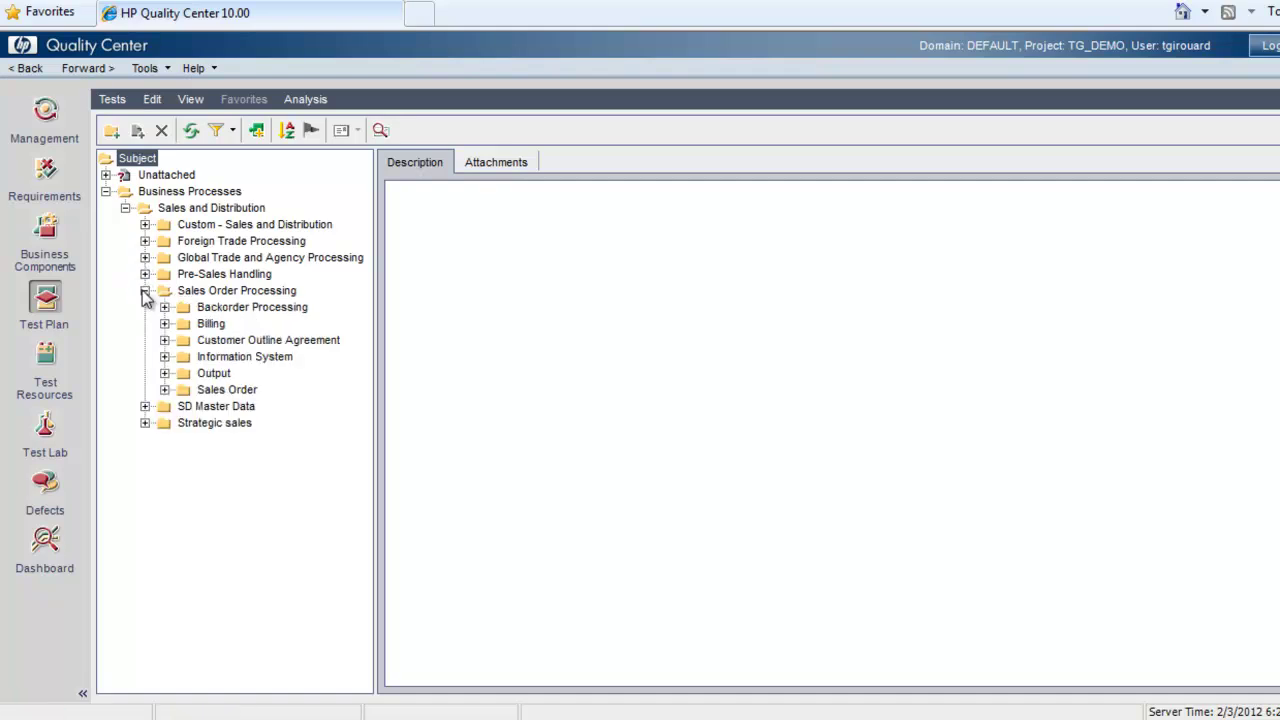
pyautogui.click(164, 389)
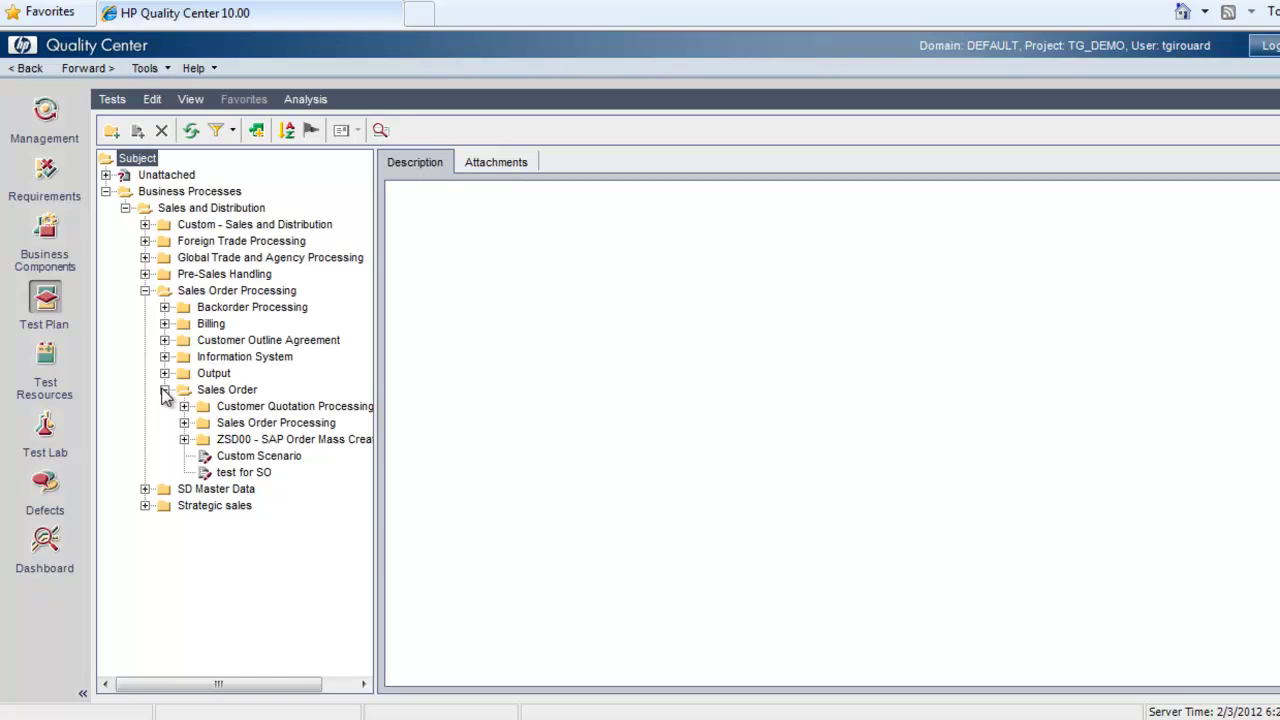
pyautogui.click(242, 458)
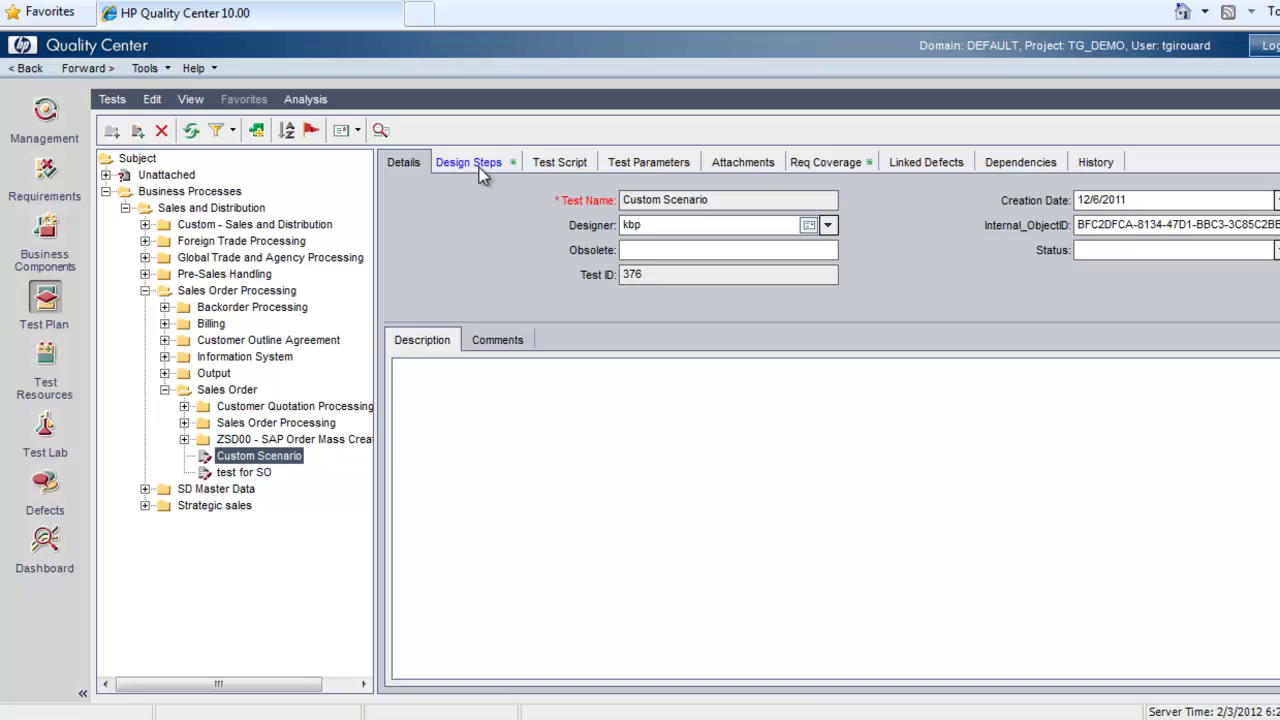
pyautogui.click(484, 164)
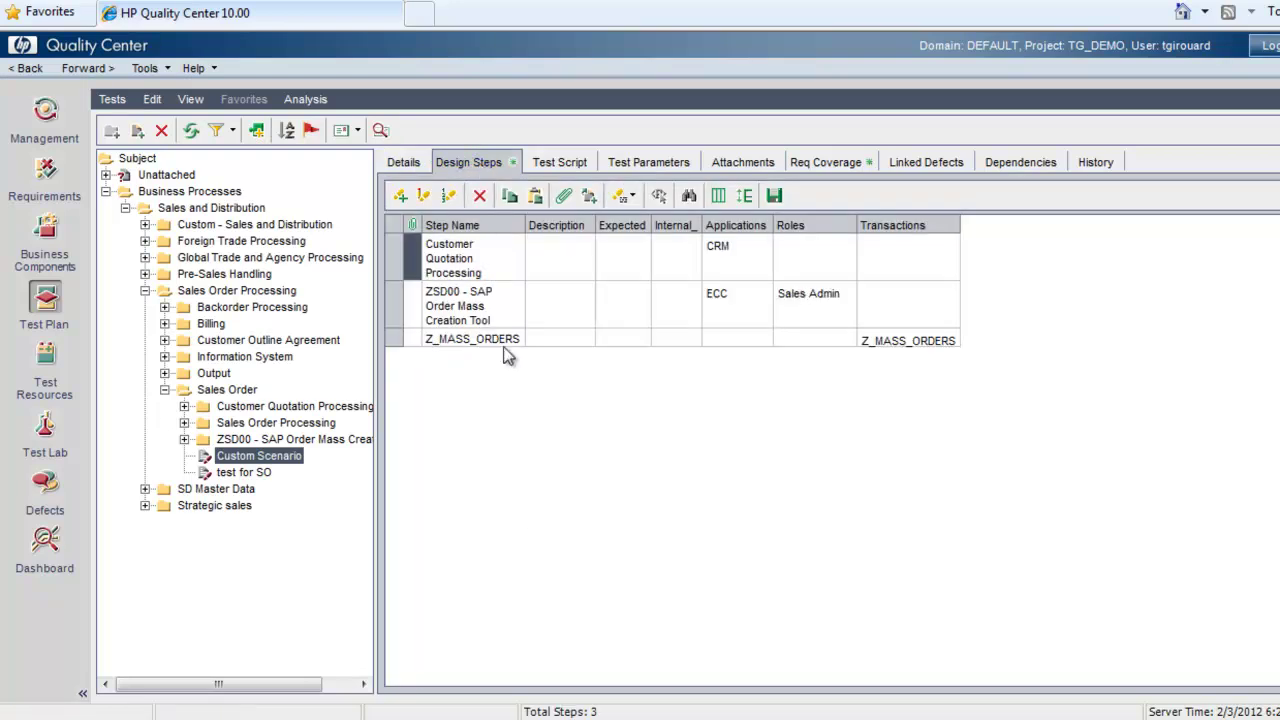
pyautogui.click(497, 339)
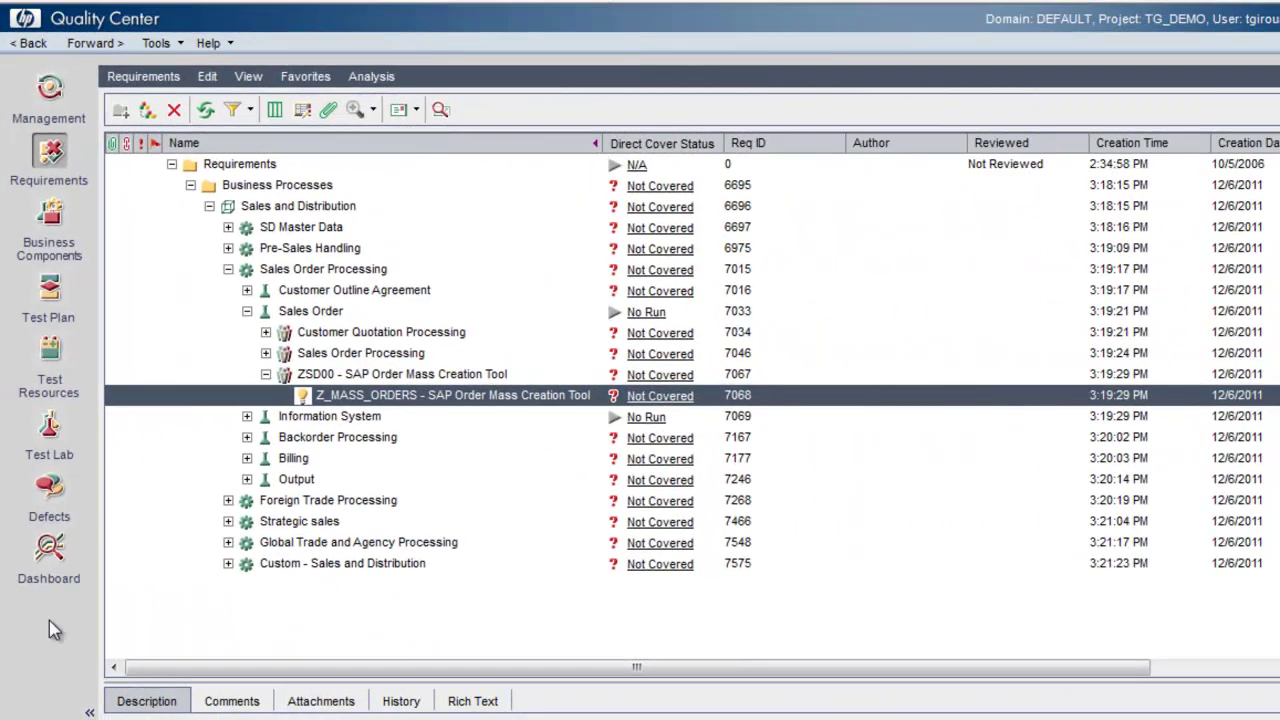
# In the test lab, open the Sales test set under Sales Order and widen the test name column of its execution grid.
pyautogui.click(45, 430)
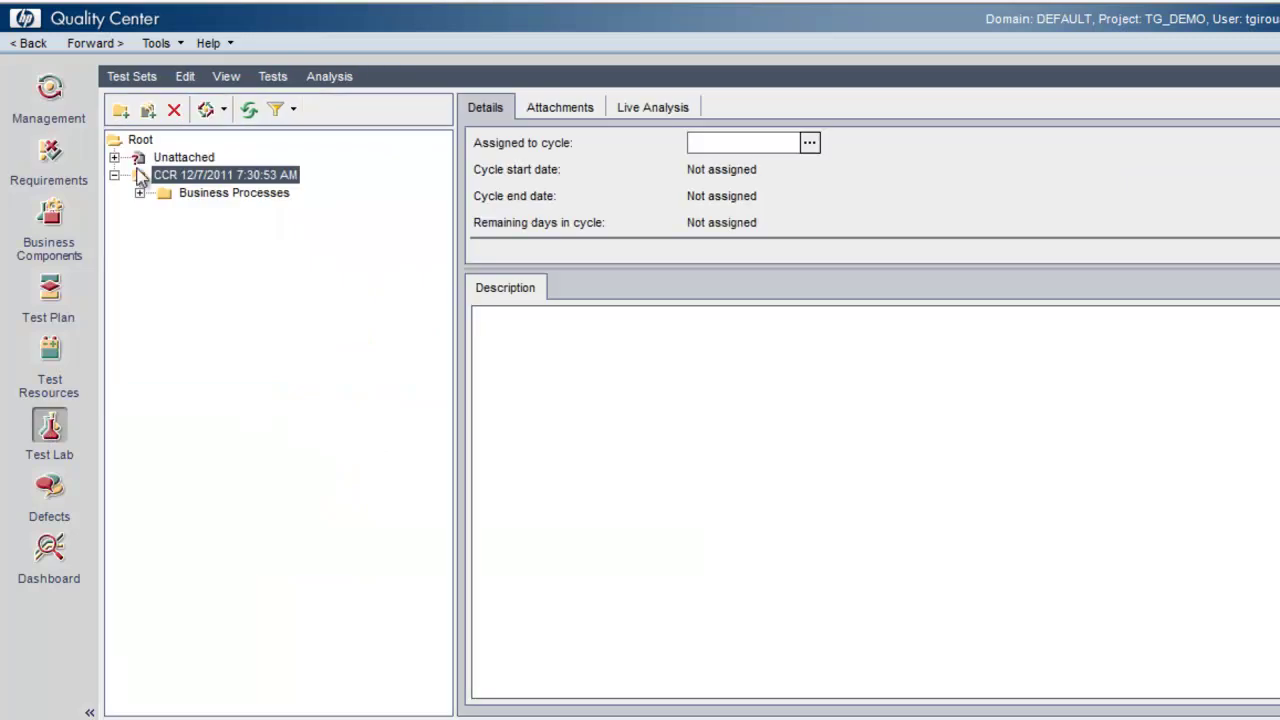
pyautogui.click(139, 192)
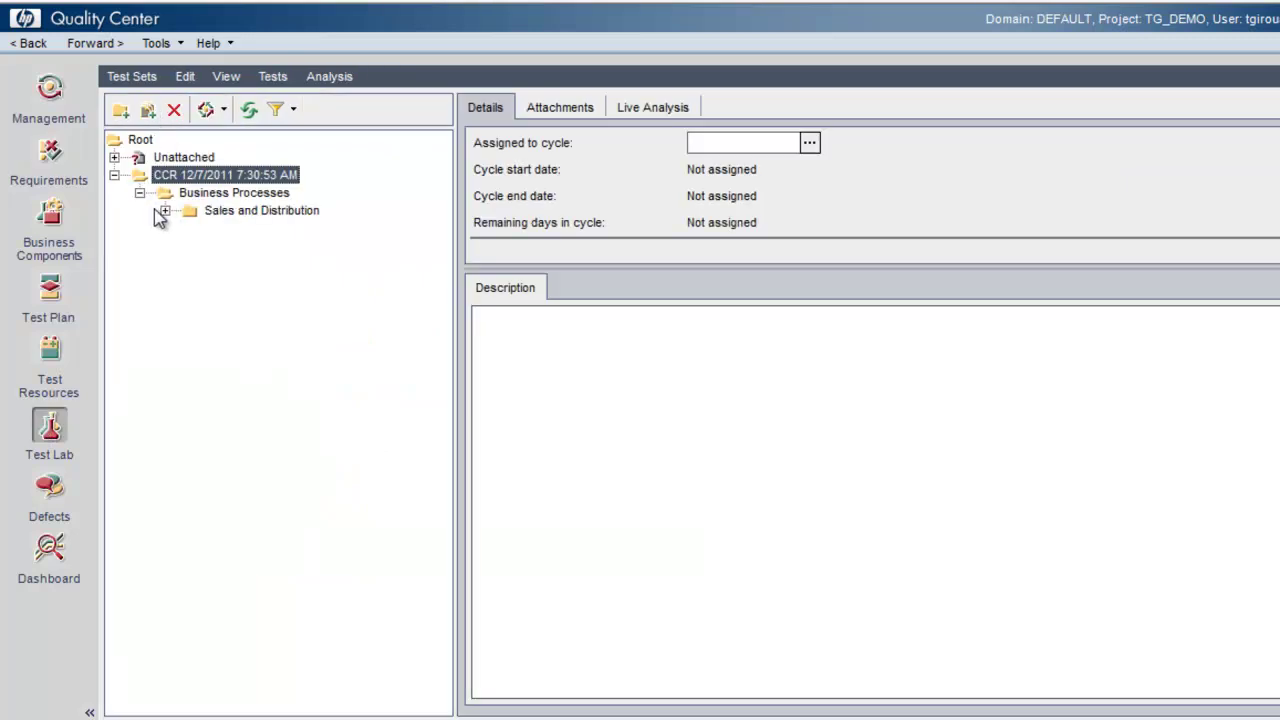
pyautogui.click(165, 211)
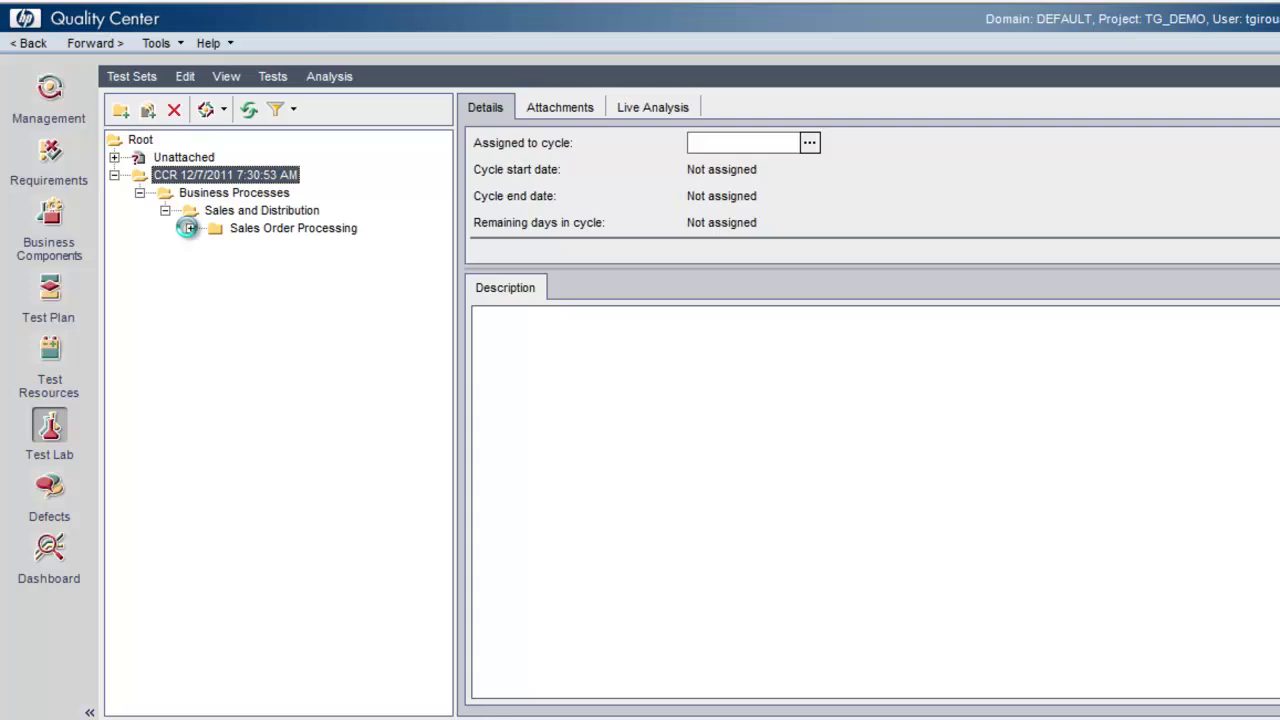
pyautogui.click(190, 229)
pyautogui.click(216, 264)
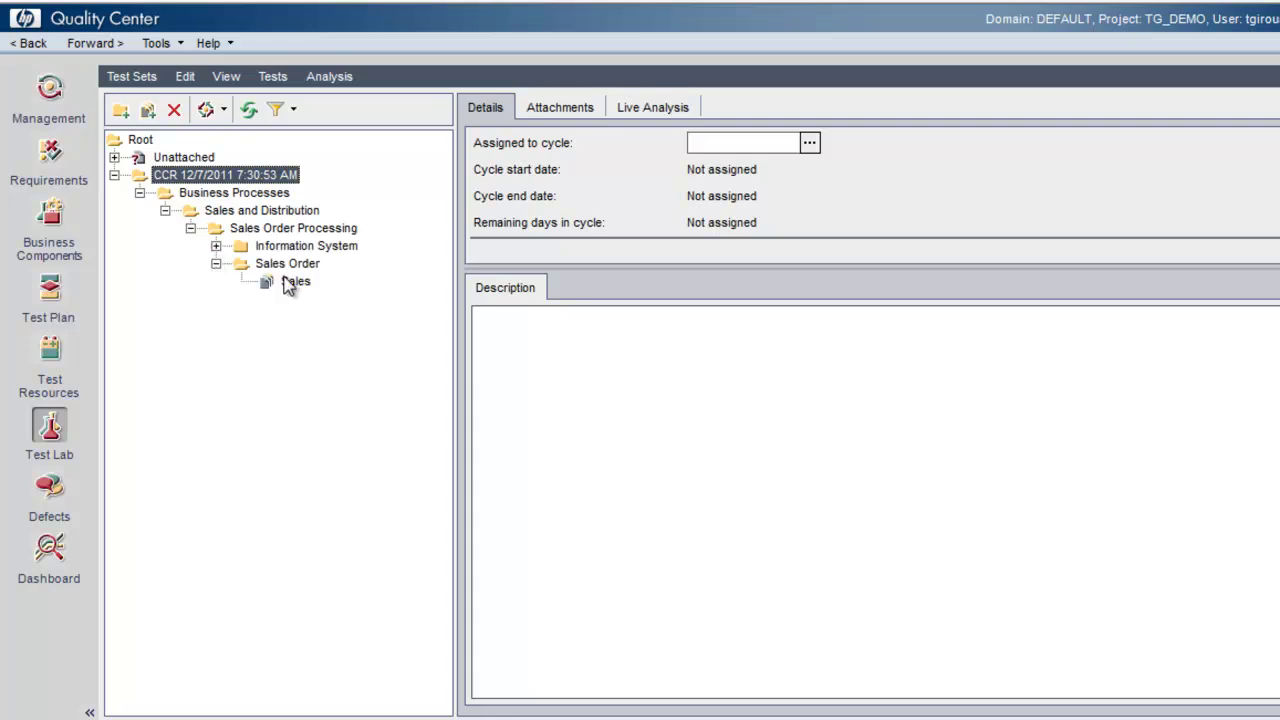
pyautogui.click(290, 282)
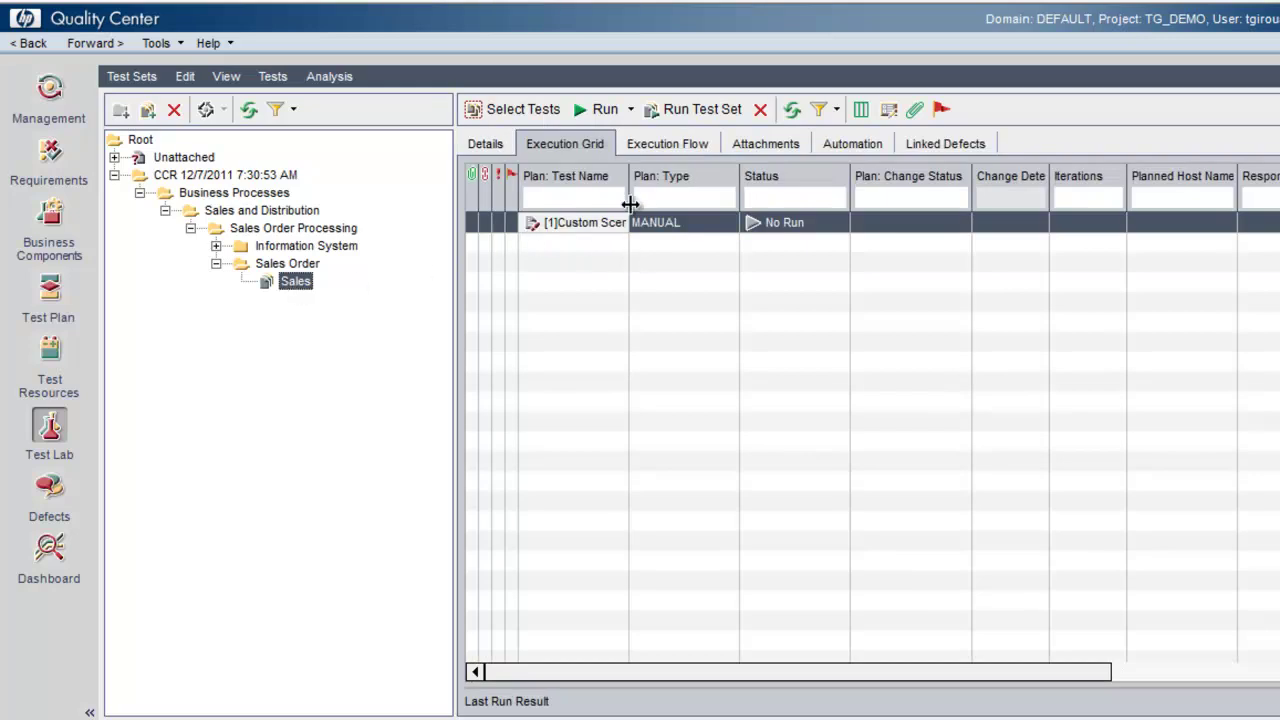
pyautogui.moveTo(631, 198); pyautogui.dragTo(713, 194)
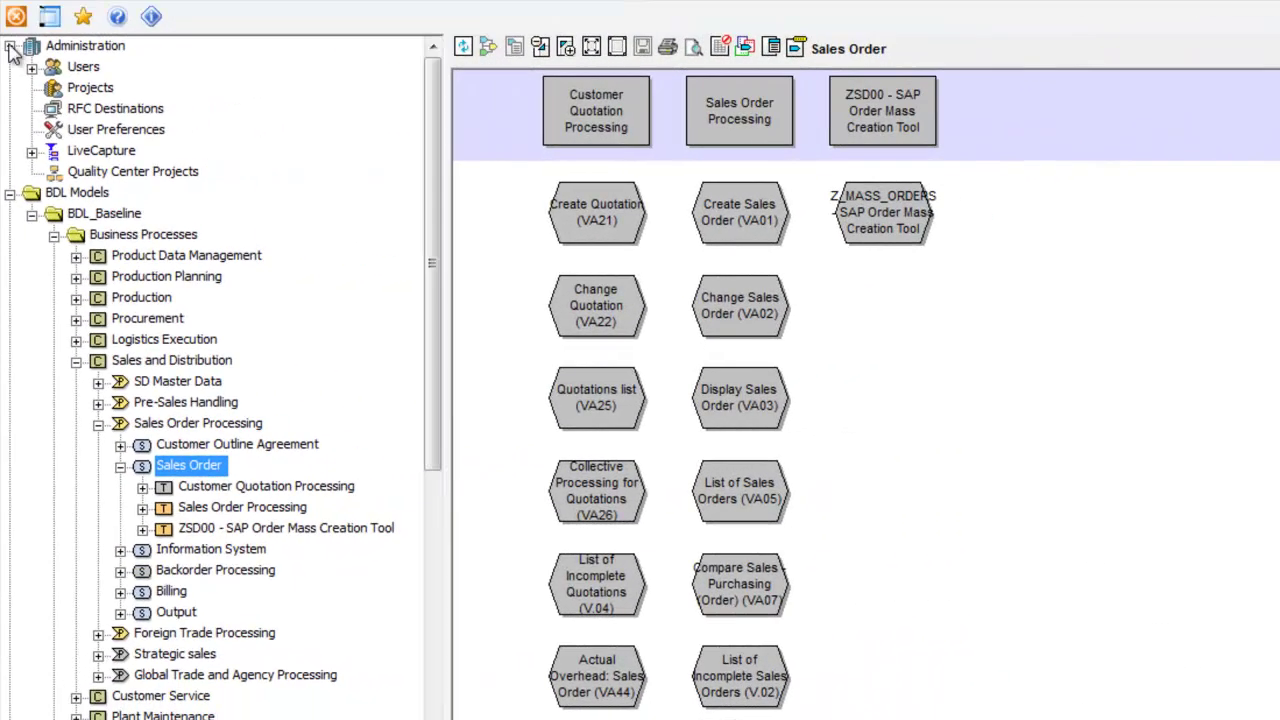
# In LiveModel, apply the LiveCapture display specification "Impacted" to the Sales Order diagram, followed by "Impacted and Tested".
pyautogui.click(32, 150)
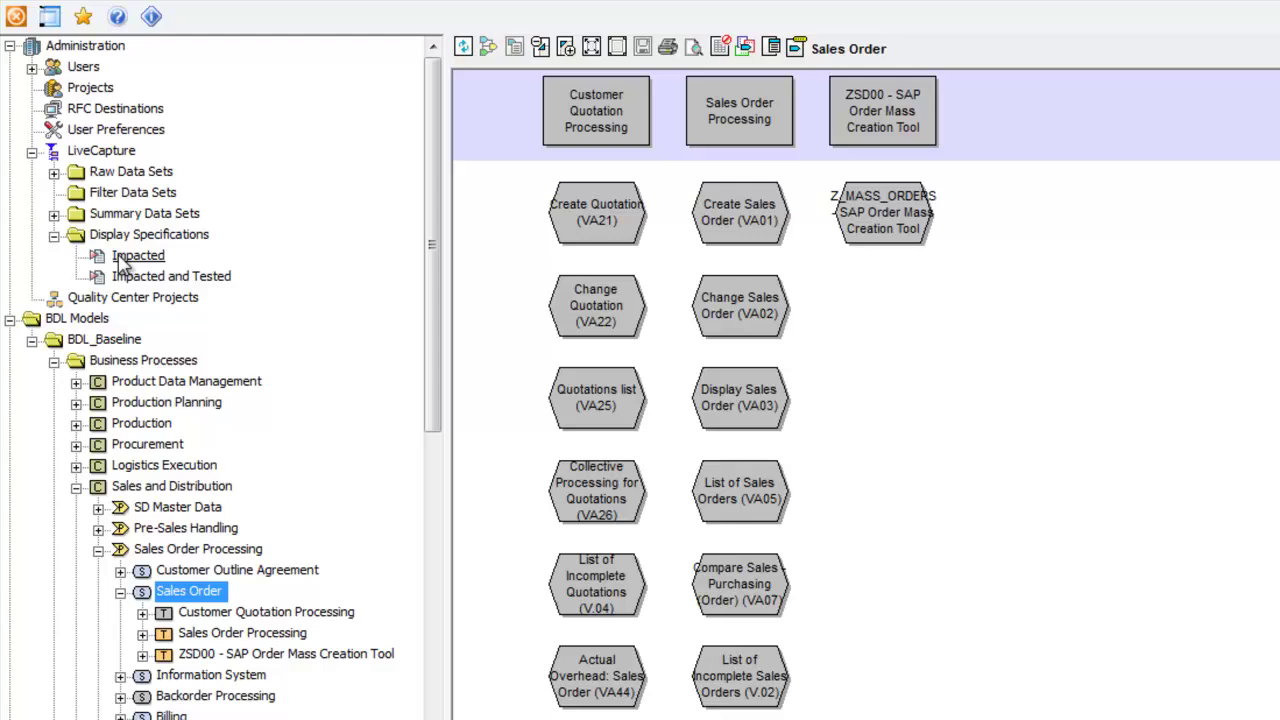
pyautogui.rightClick(121, 258)
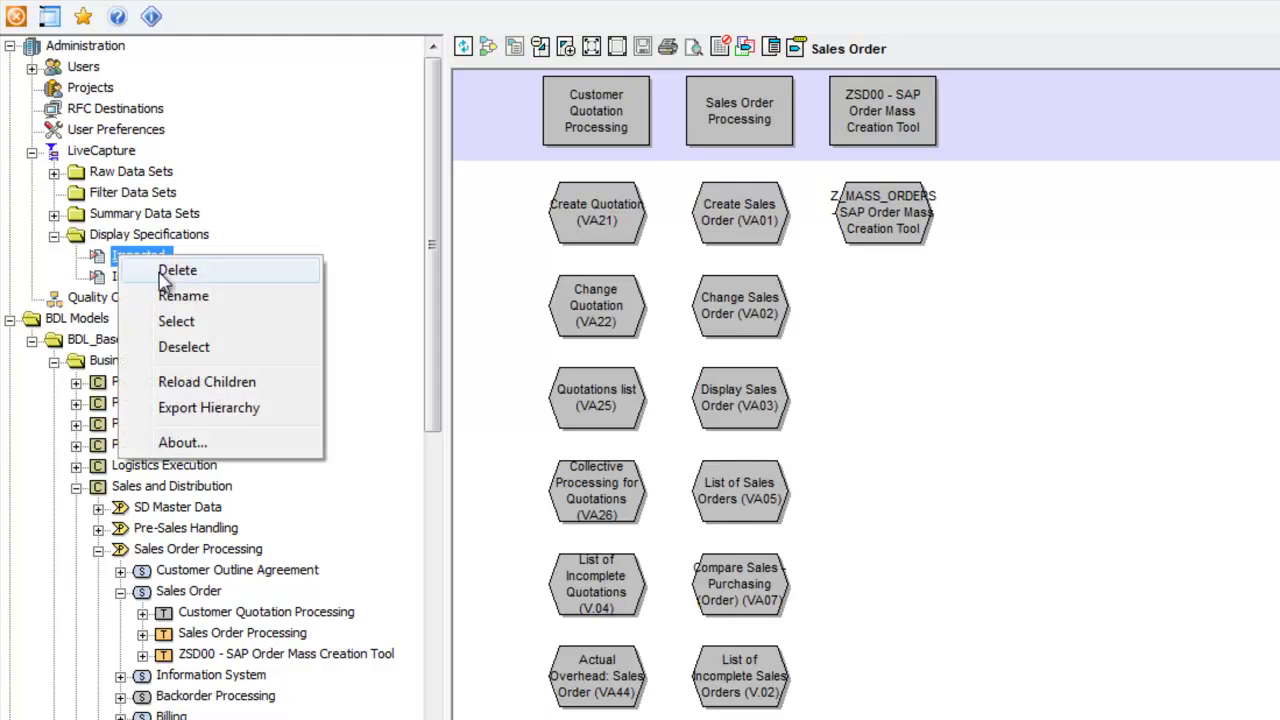
pyautogui.click(175, 321)
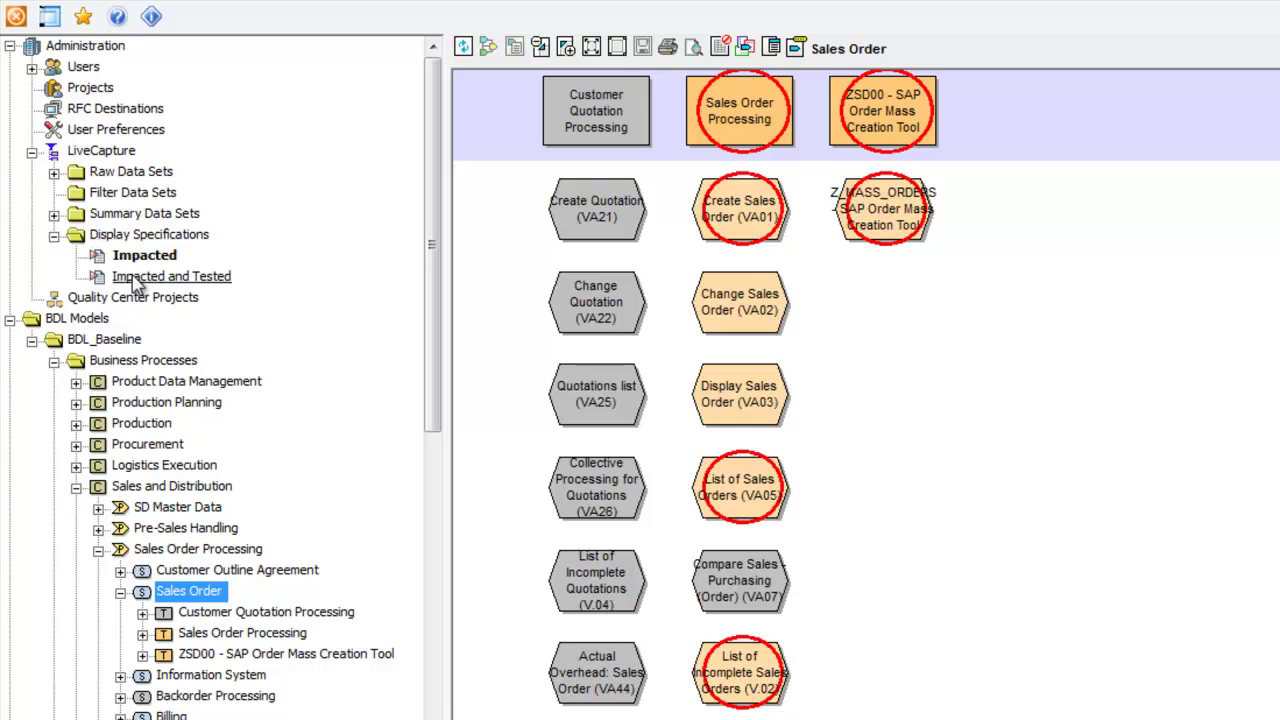
pyautogui.rightClick(137, 284)
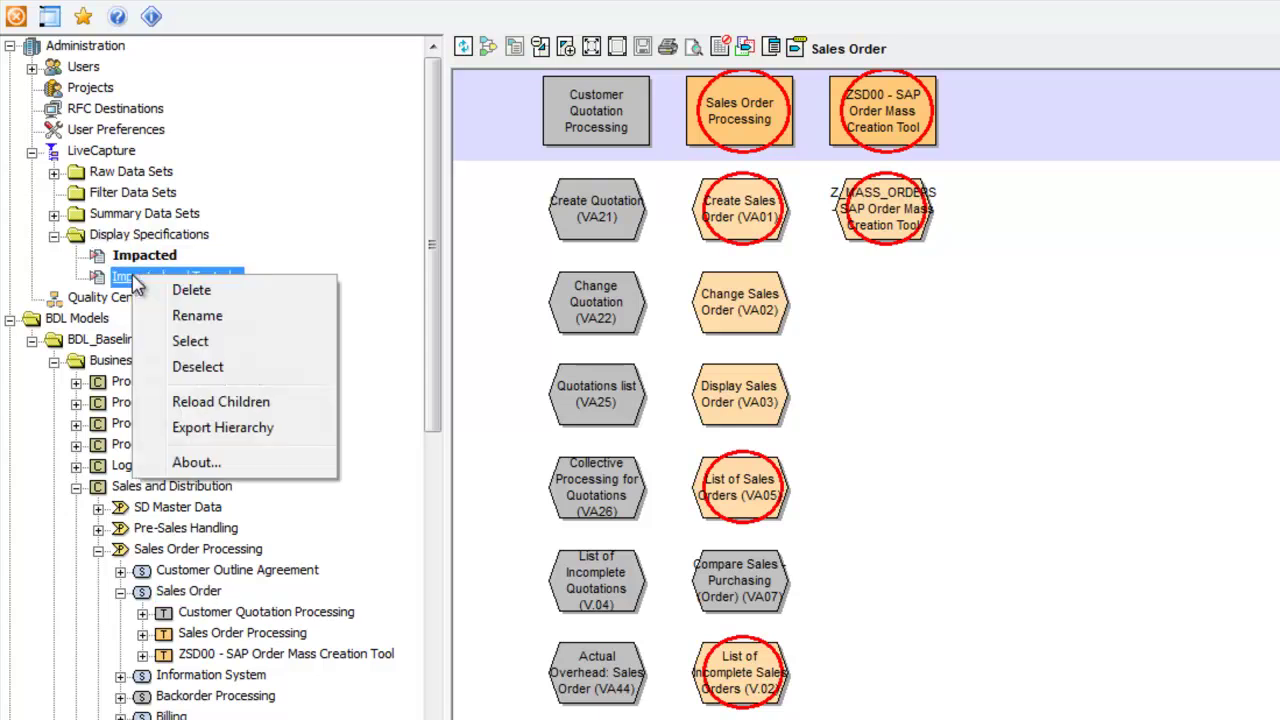
pyautogui.click(180, 342)
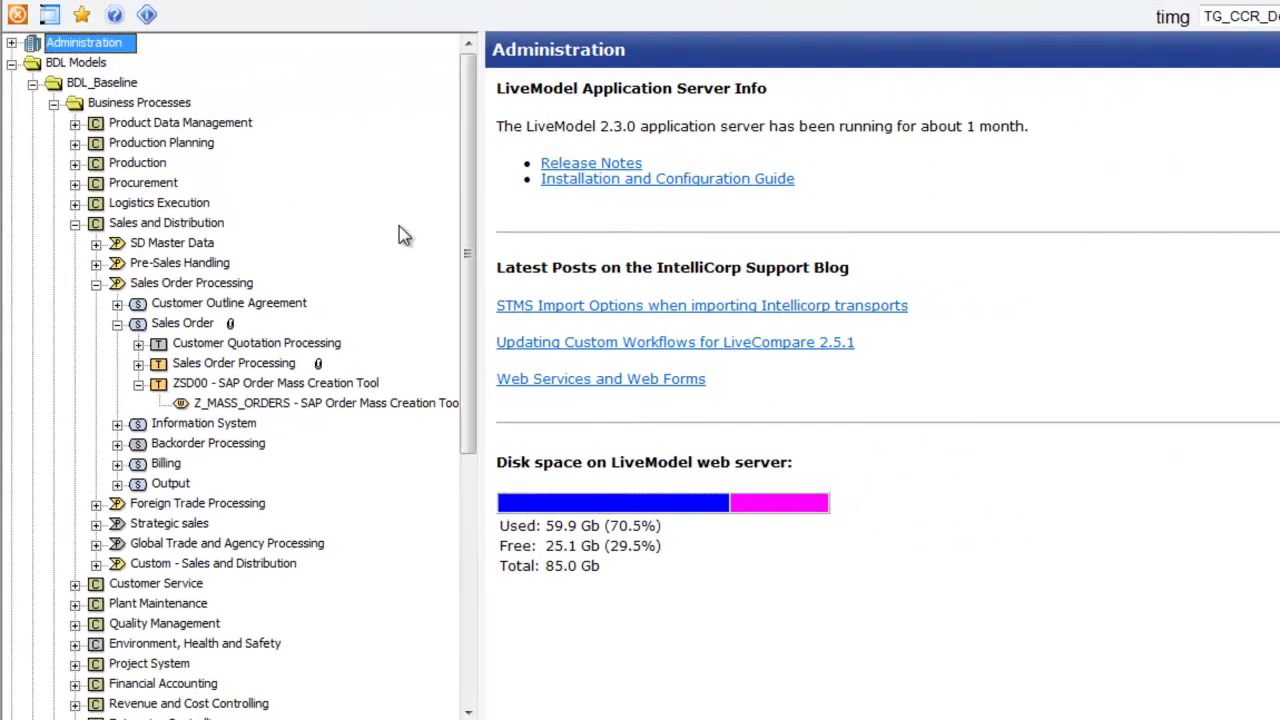
# Open the SAP Solution Manager project update for the BDL_Baseline model.
pyautogui.rightClick(112, 86)
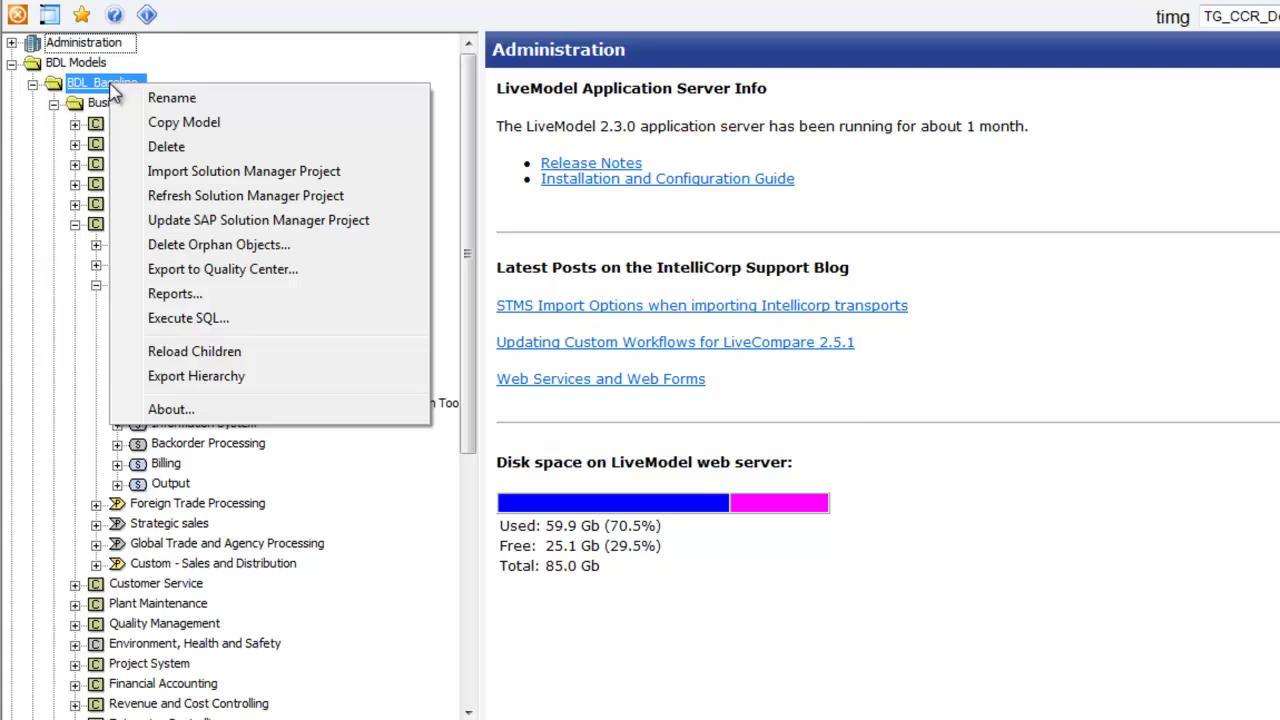
pyautogui.click(138, 222)
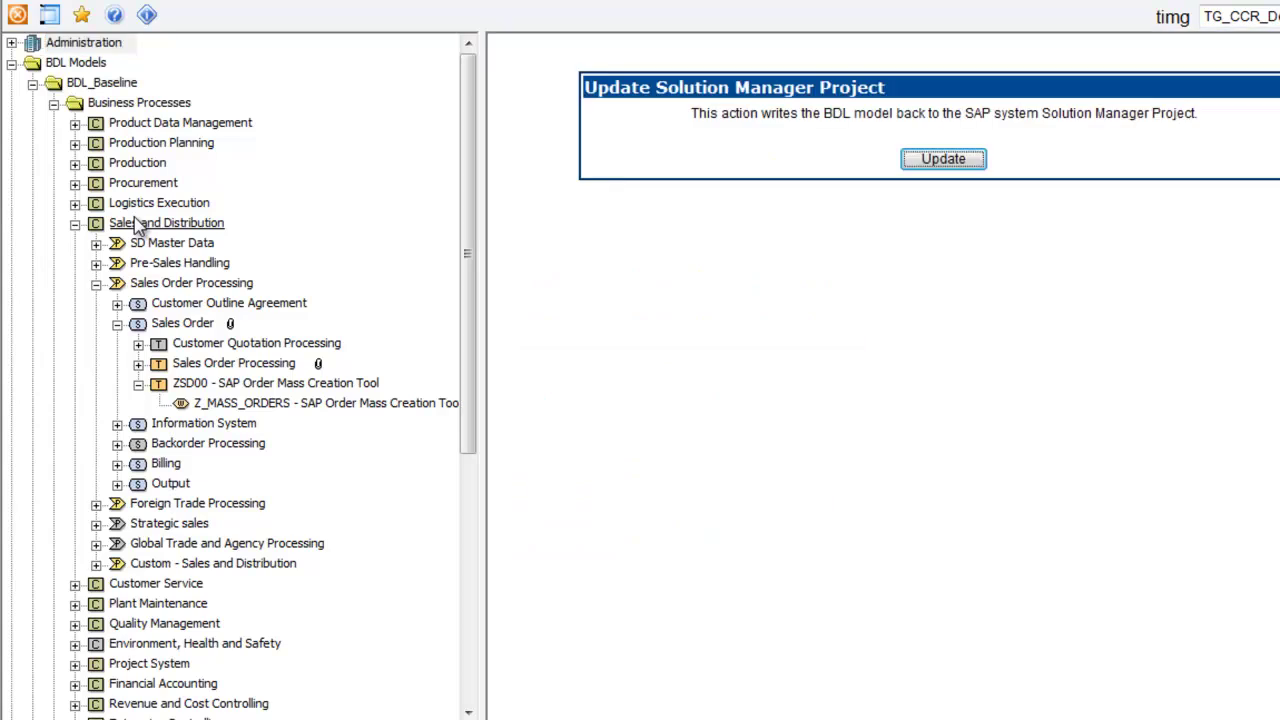